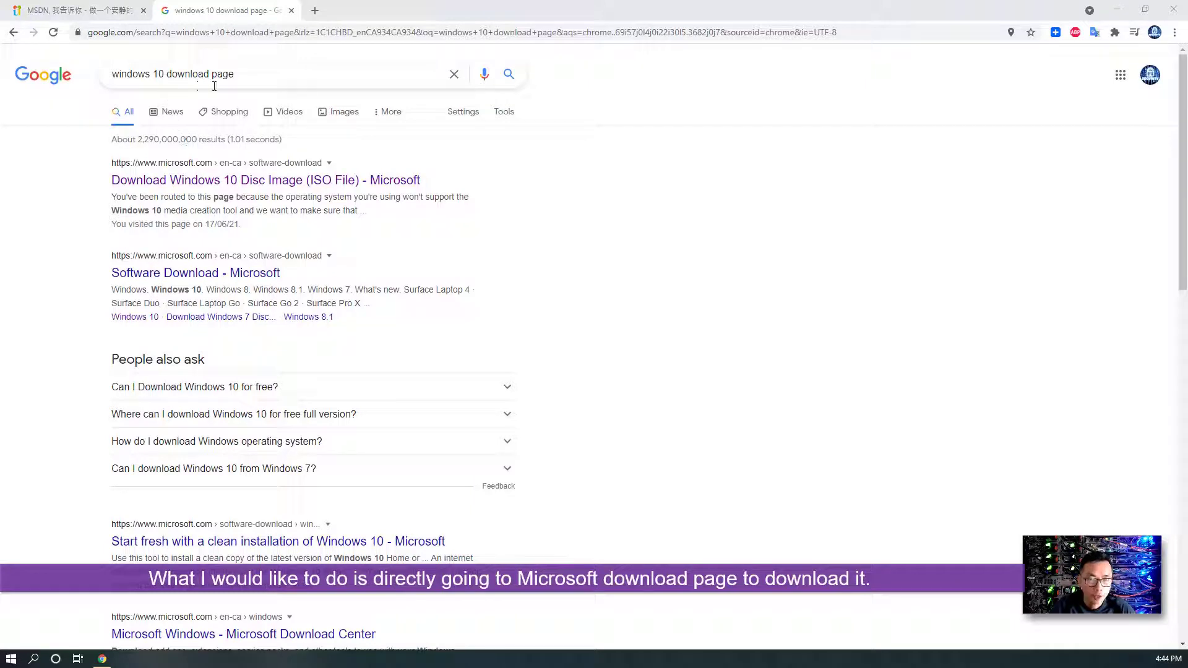
Open Microsoft's Download Windows 10 page from the results and download the media creation tool.
left_click(365, 178)
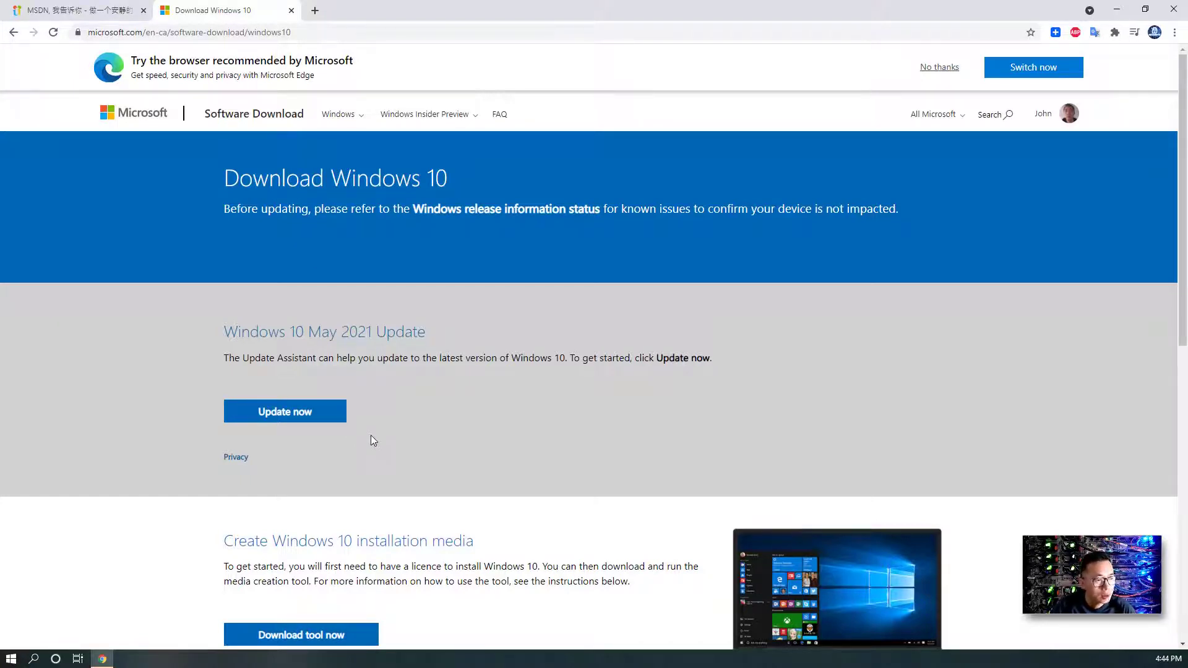
scroll(370, 435, "down", 4)
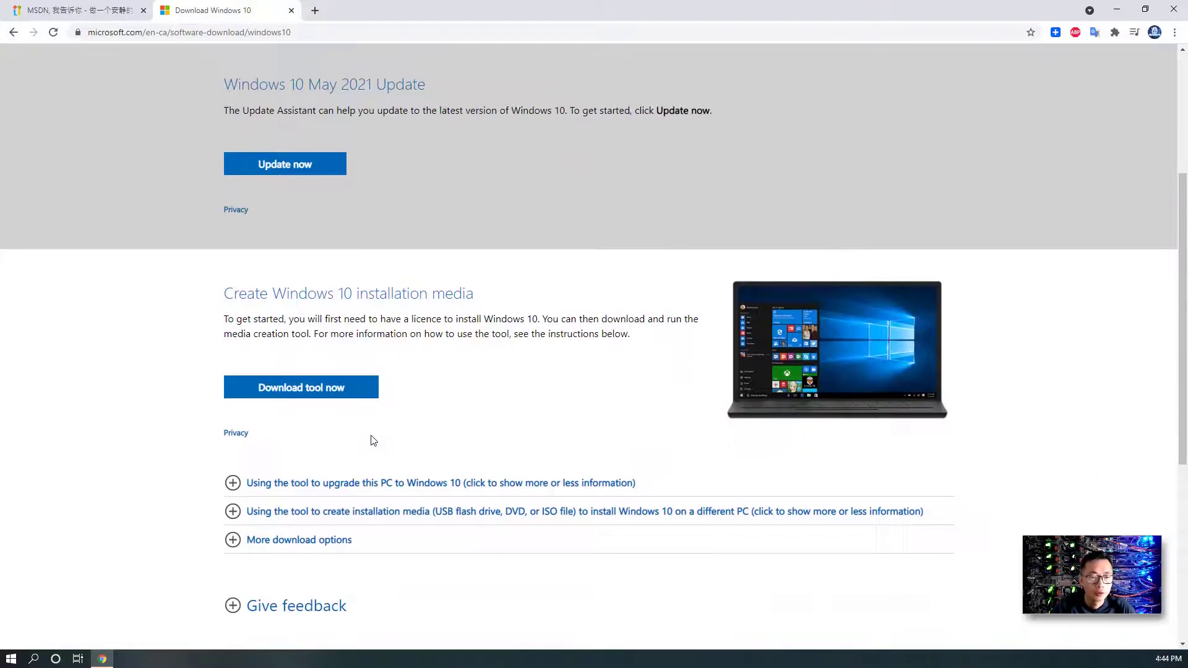
left_click(300, 395)
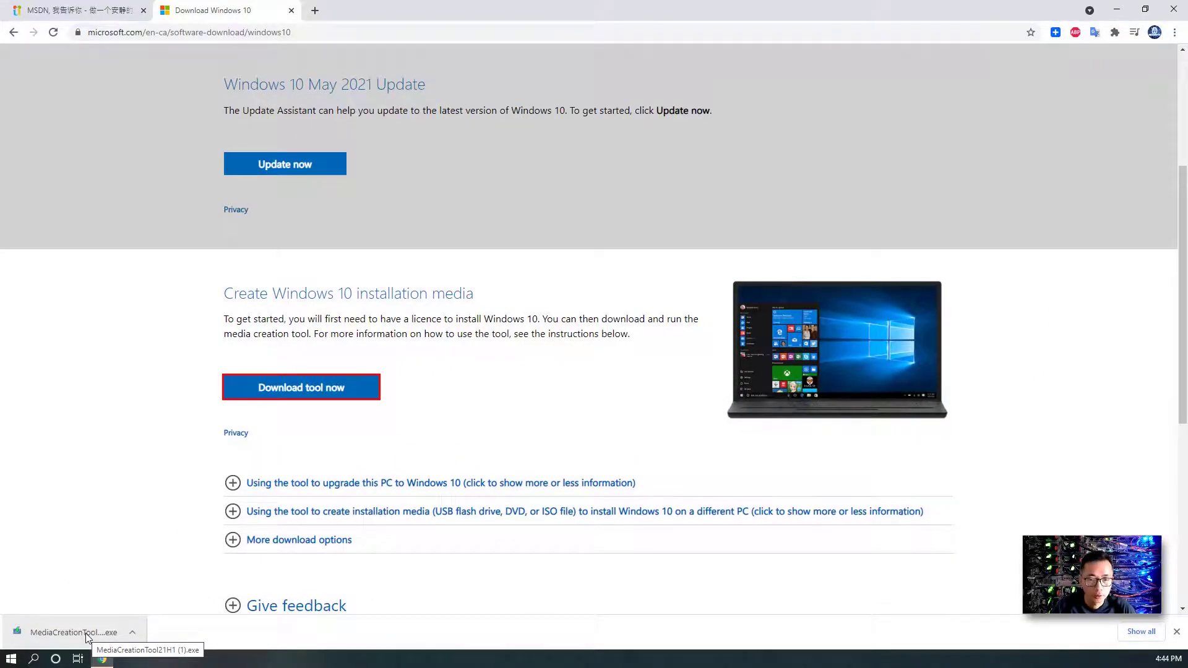
Run MediaCreationTool.exe from the download bar and accept the Windows 10 license terms.
left_click(86, 634)
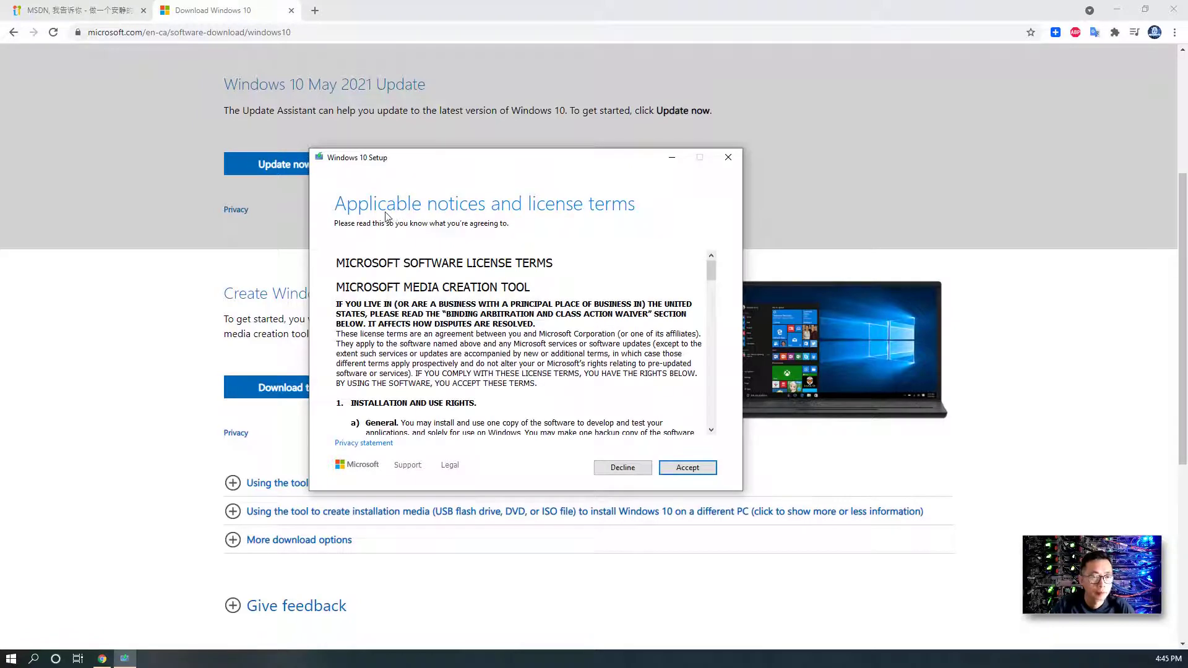
left_click(710, 415)
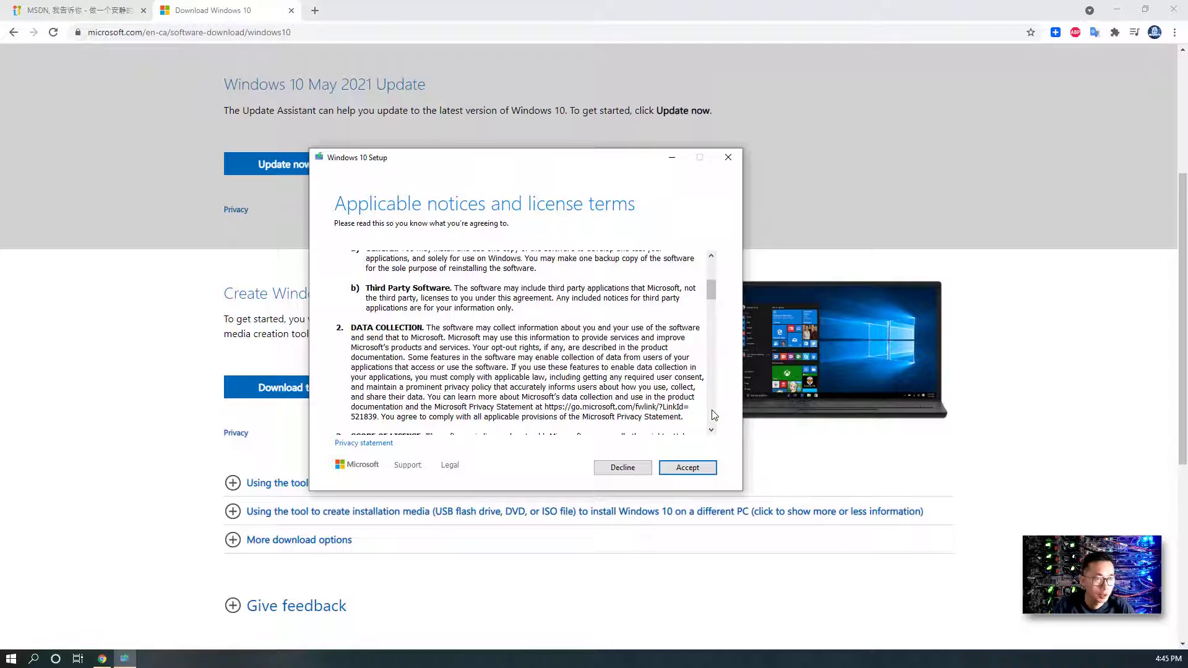
left_click(687, 467)
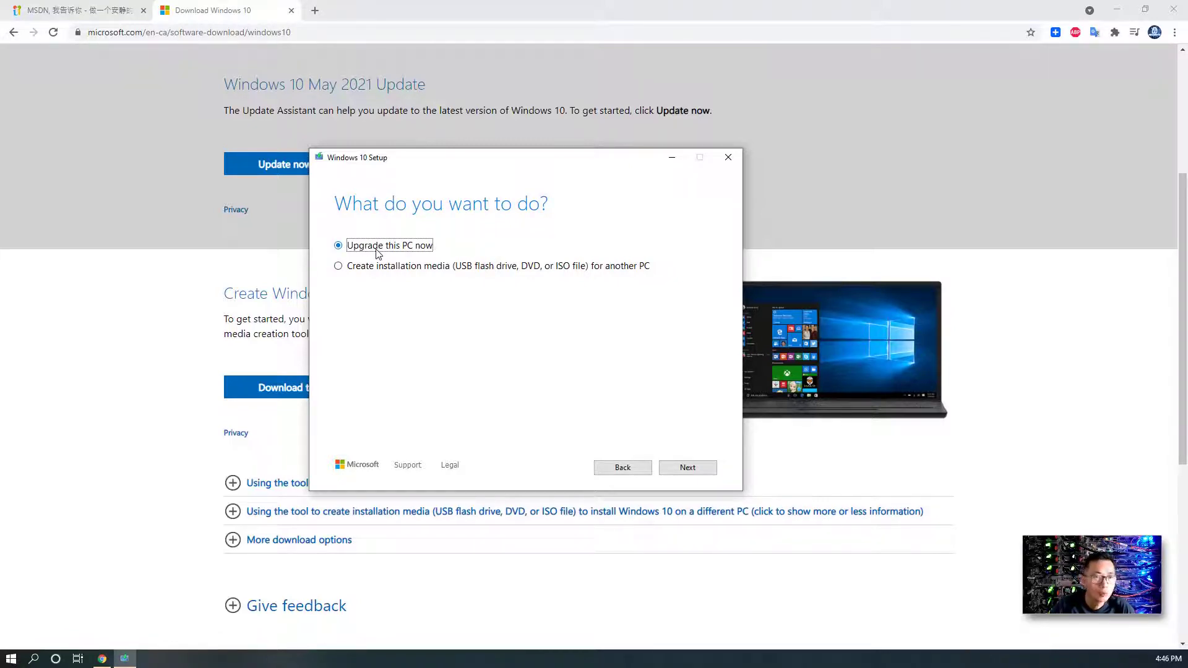
Choose to create installation media for another PC and turn off the recommended options.
left_click(377, 270)
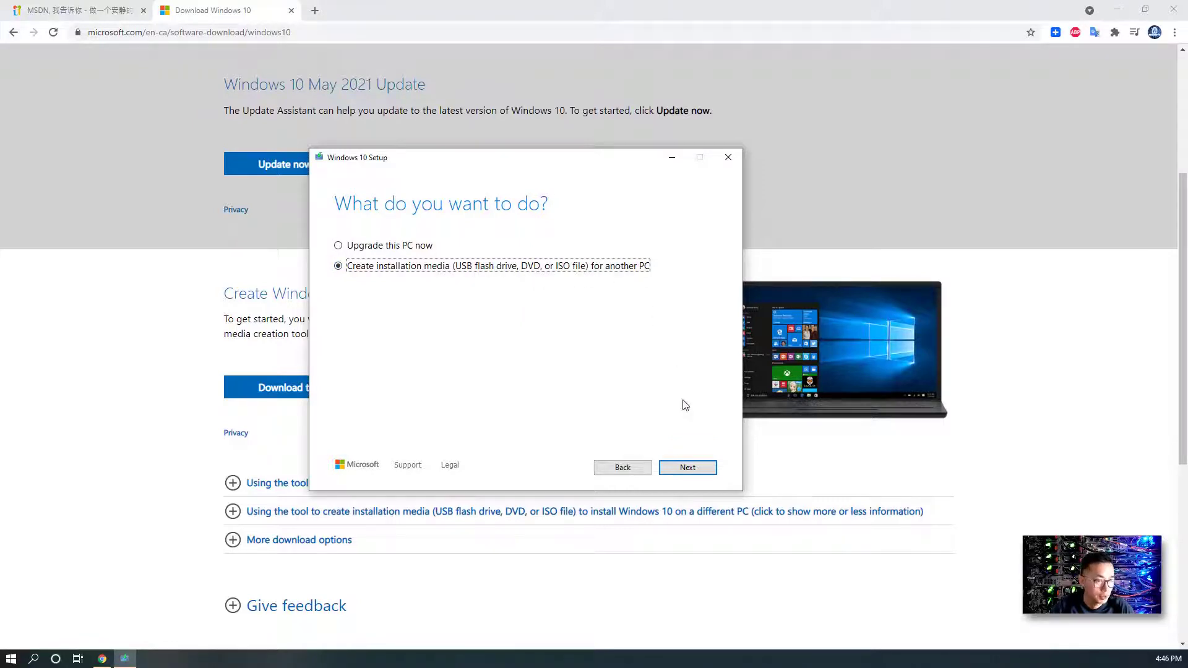
left_click(689, 469)
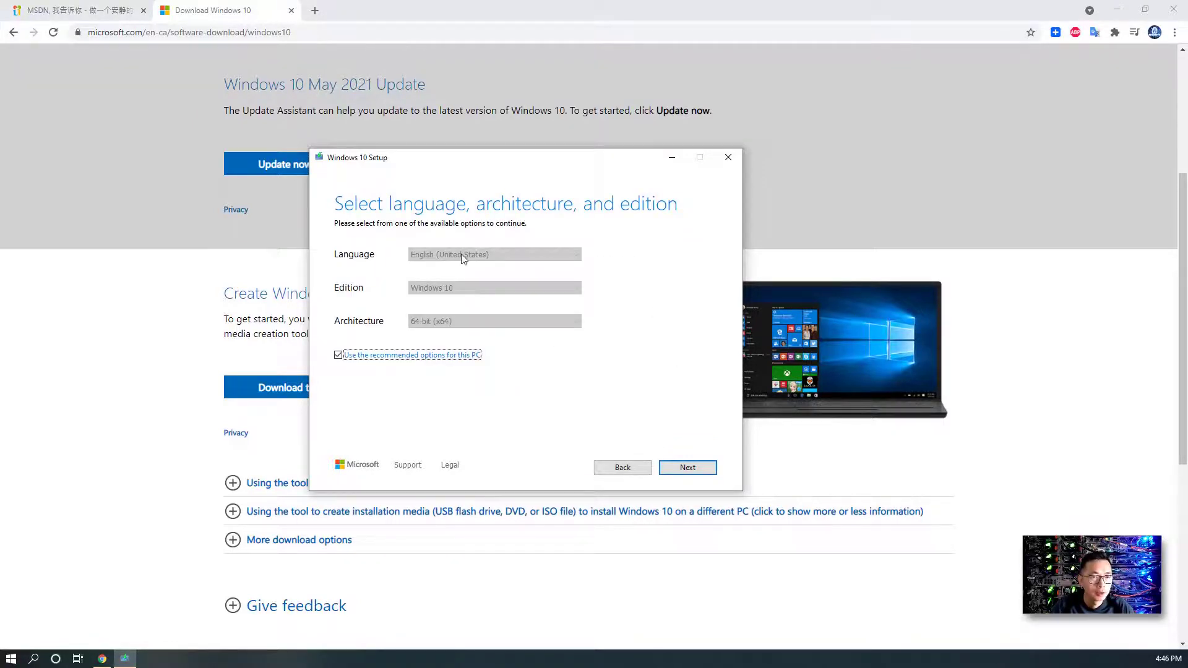
left_click(433, 354)
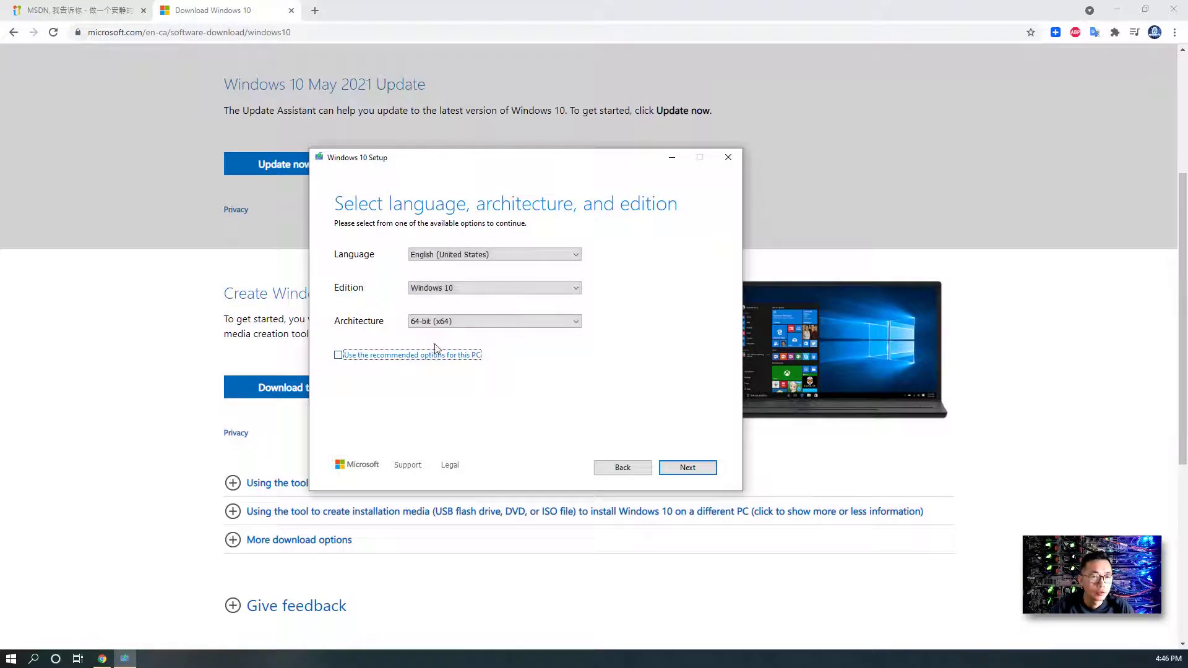
Keep English (United States), Windows 10 and 64-bit (x64), then continue to media selection.
left_click(470, 257)
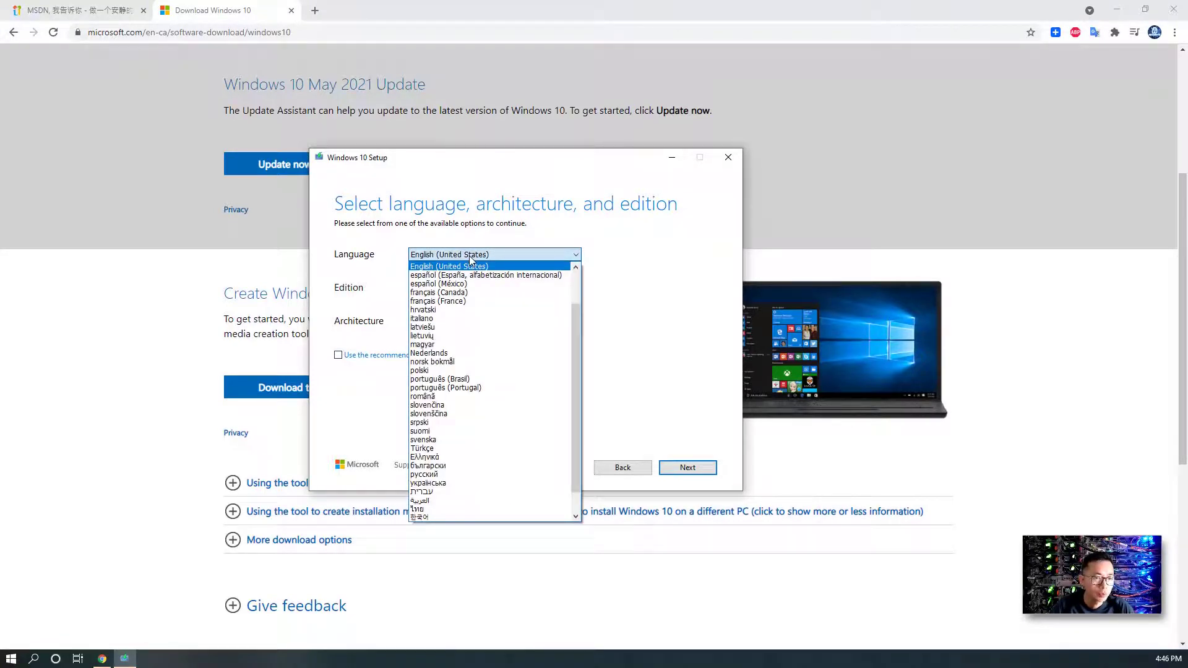
left_click(517, 233)
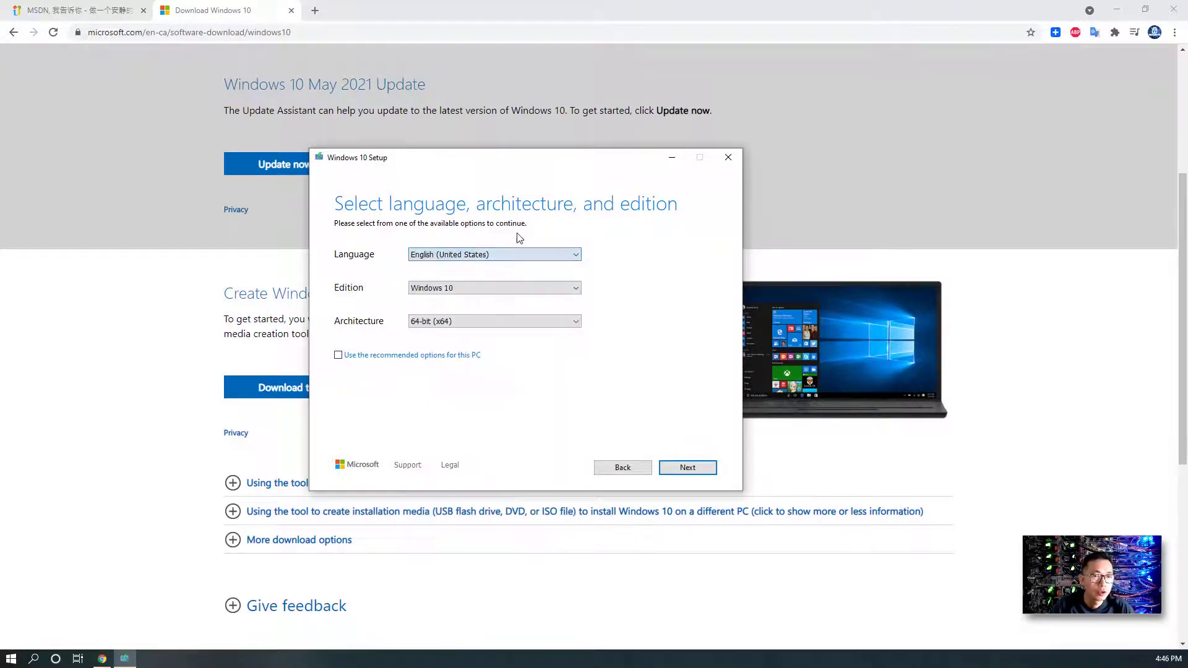
left_click(513, 323)
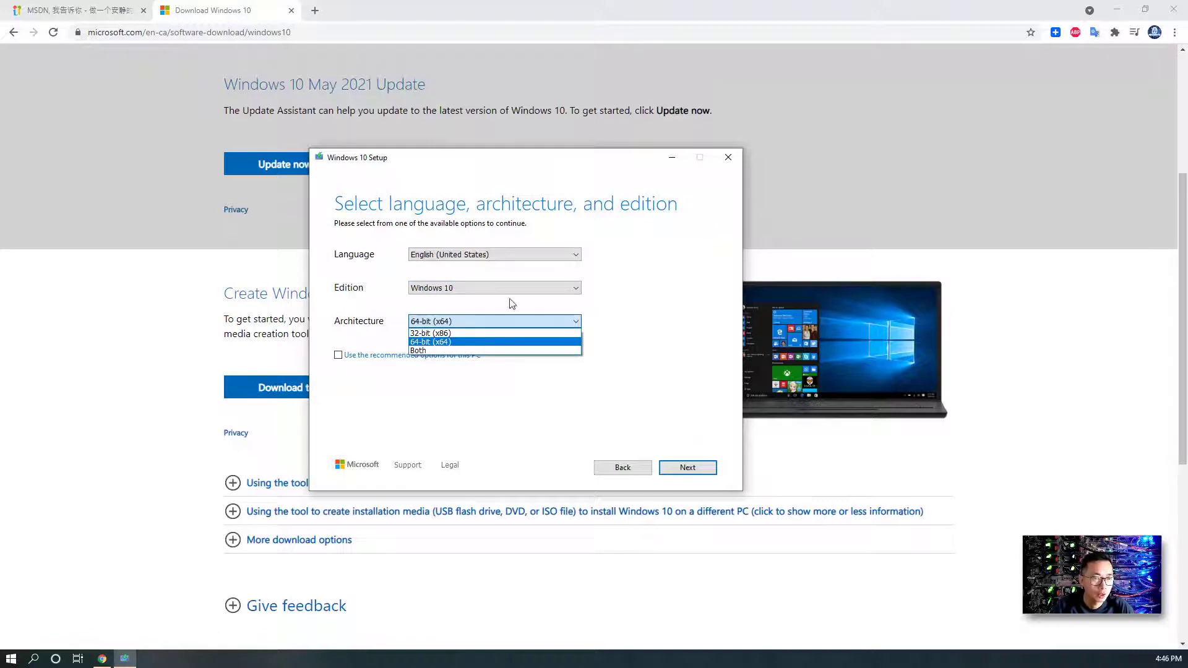
left_click(535, 238)
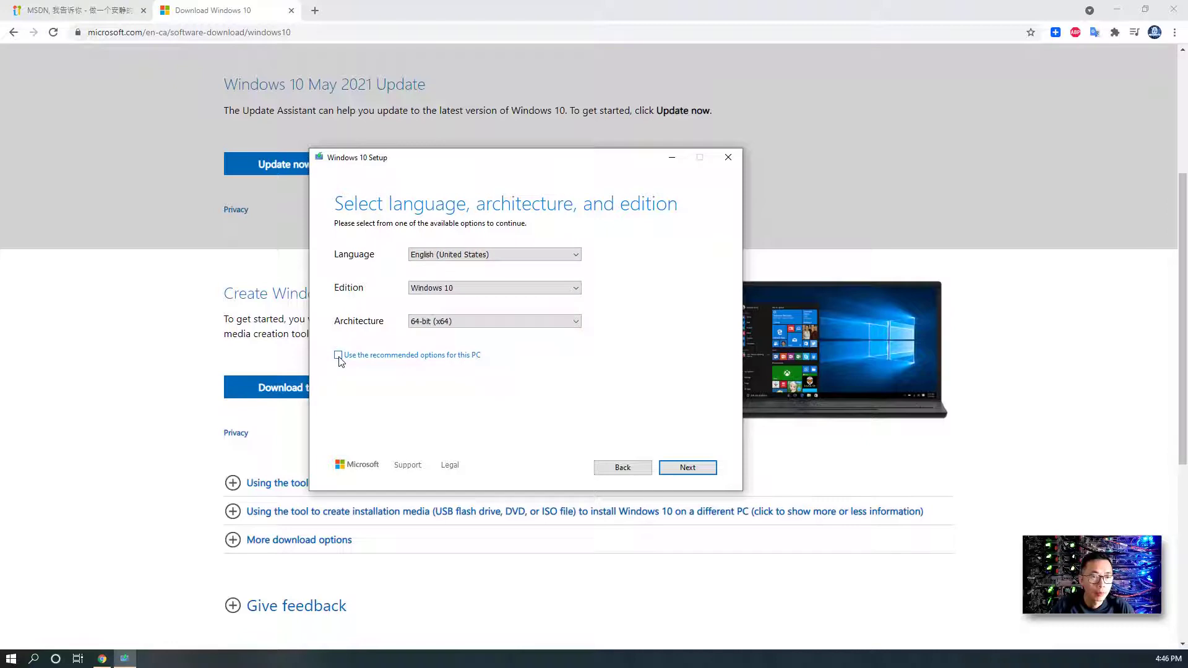
left_click(511, 325)
left_click(511, 324)
left_click(507, 292)
left_click(507, 292)
left_click(688, 467)
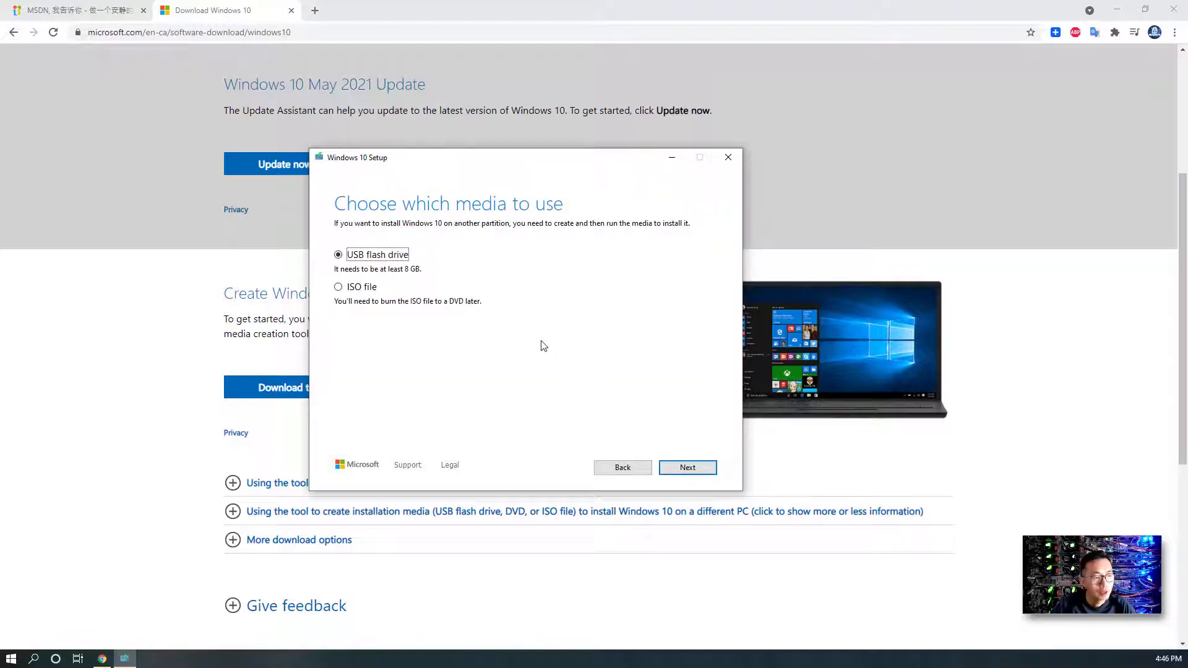
Choose ISO file and save it as Windows.iso in Documents to start the download.
left_click(355, 291)
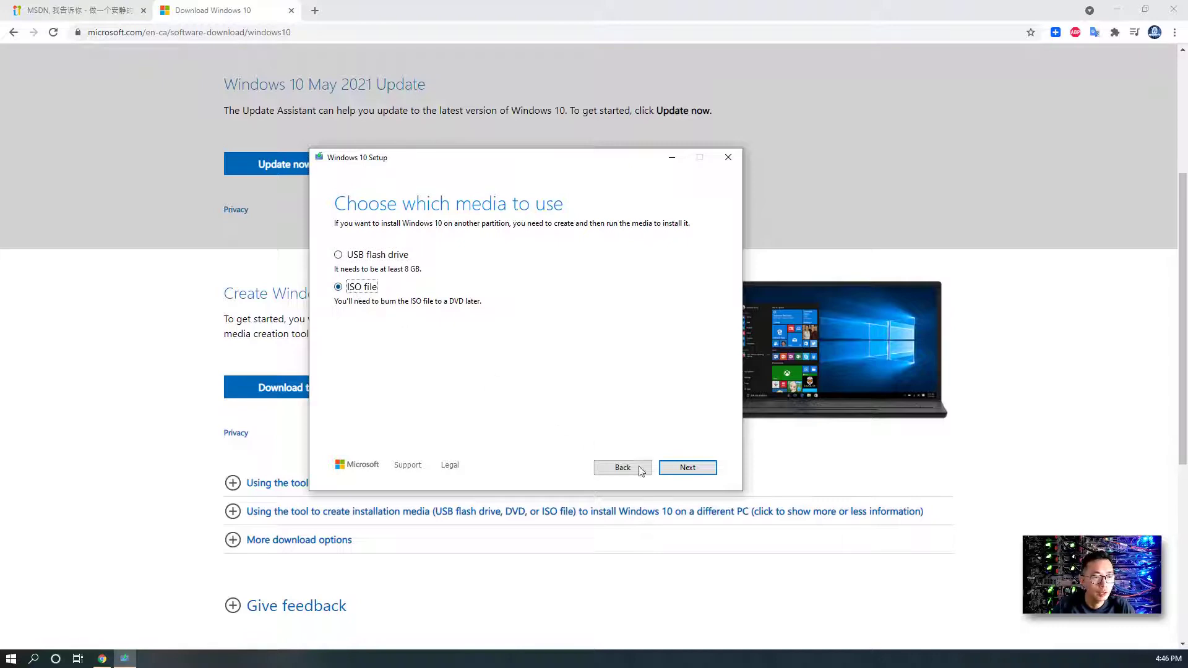
left_click(686, 468)
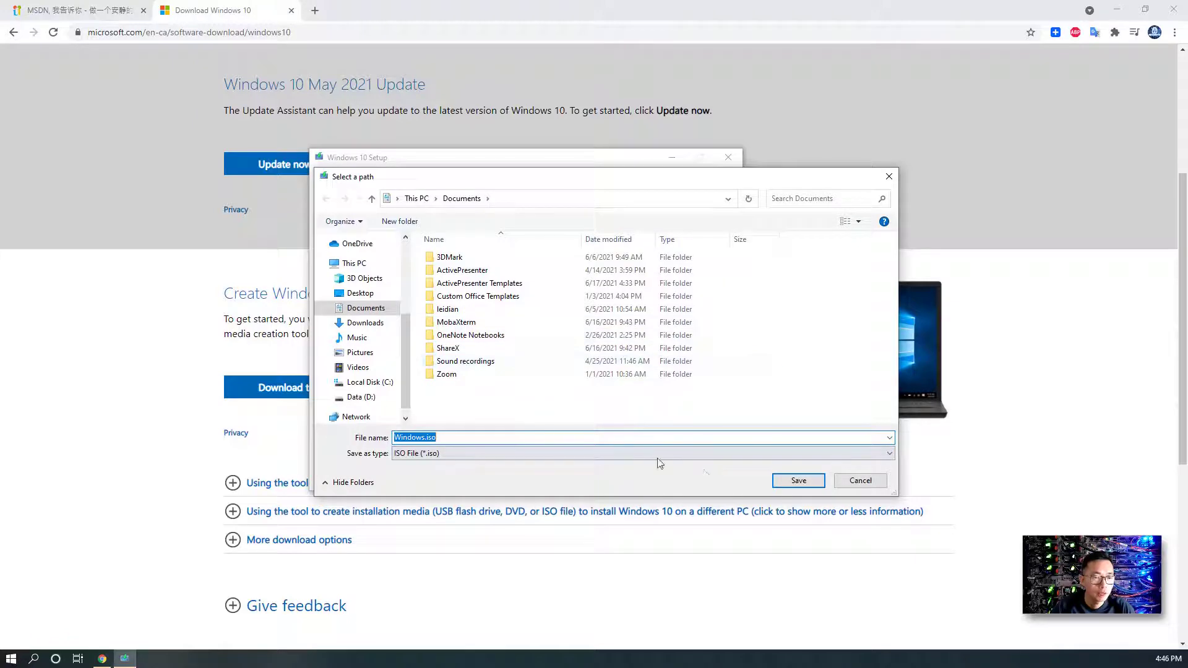
left_click(776, 482)
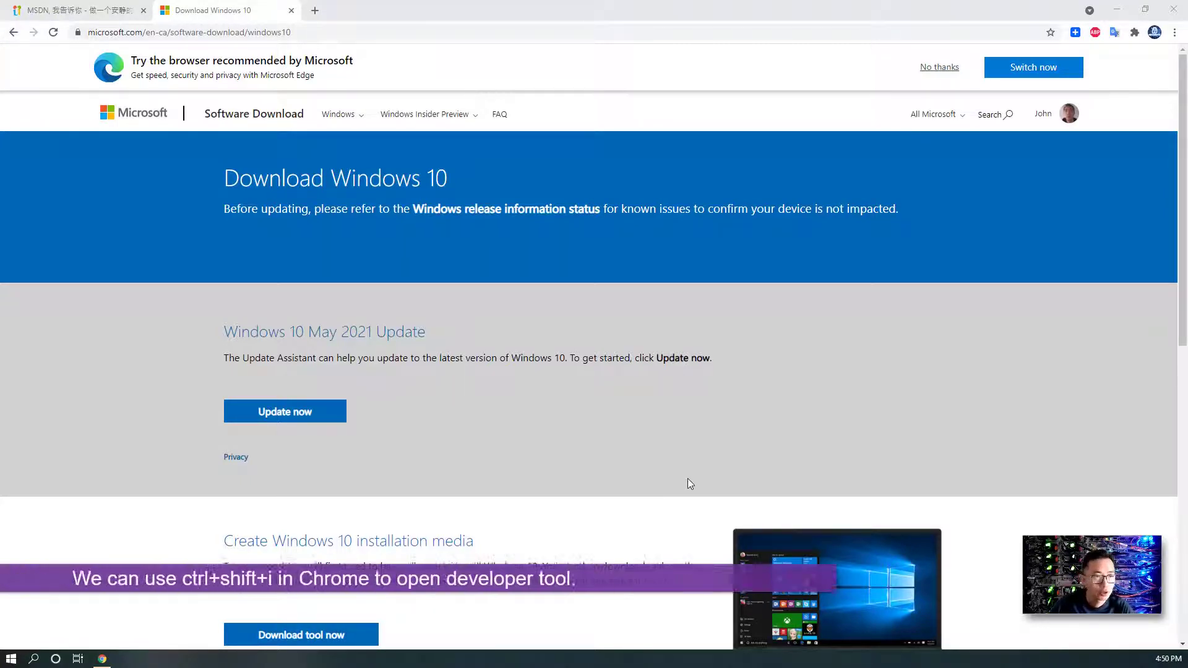
Open DevTools with mobile device emulation at 150% zoom and reload the download page.
left_click(867, 442)
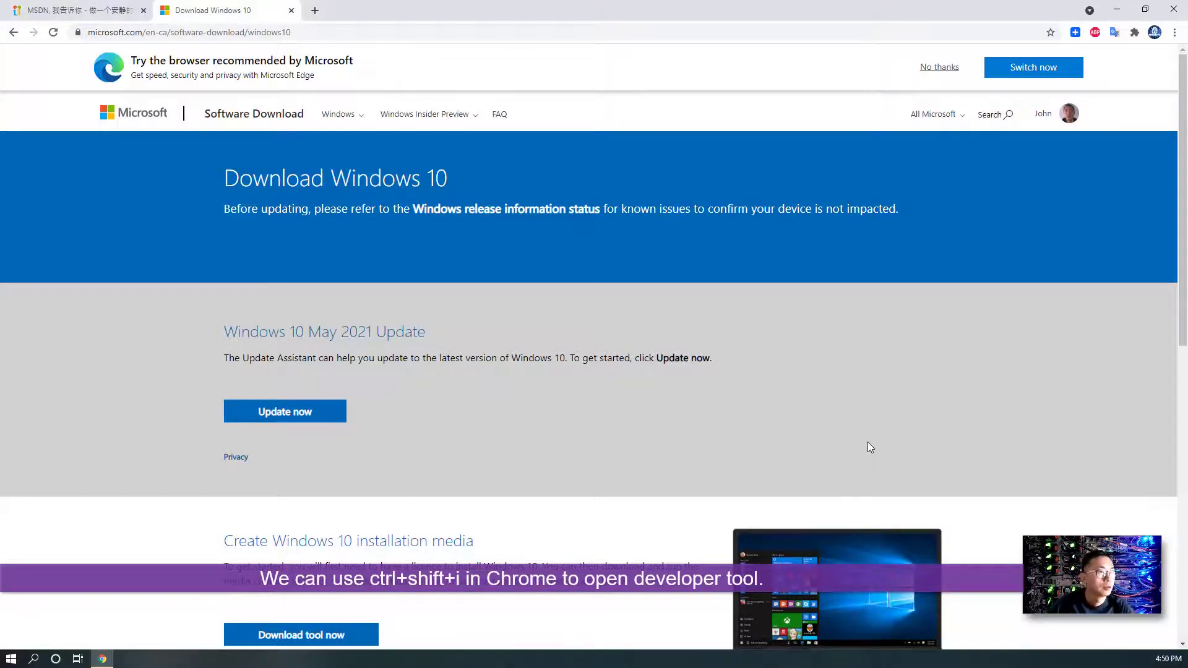
key("ctrl+shift+i")
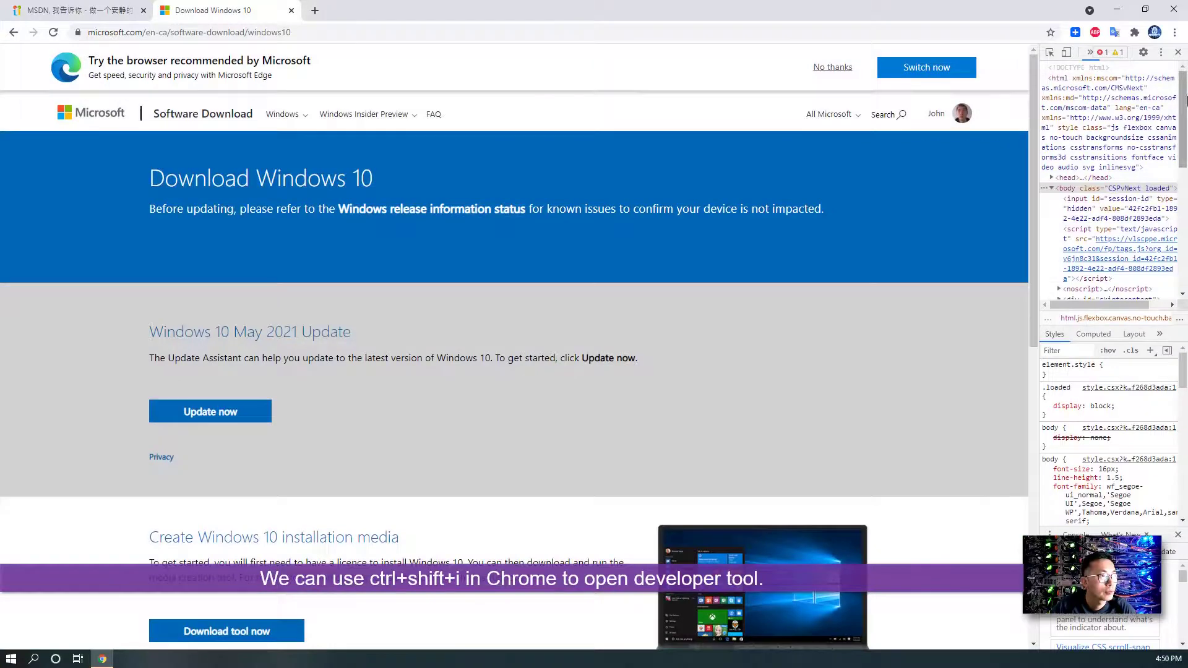
left_click(1065, 54)
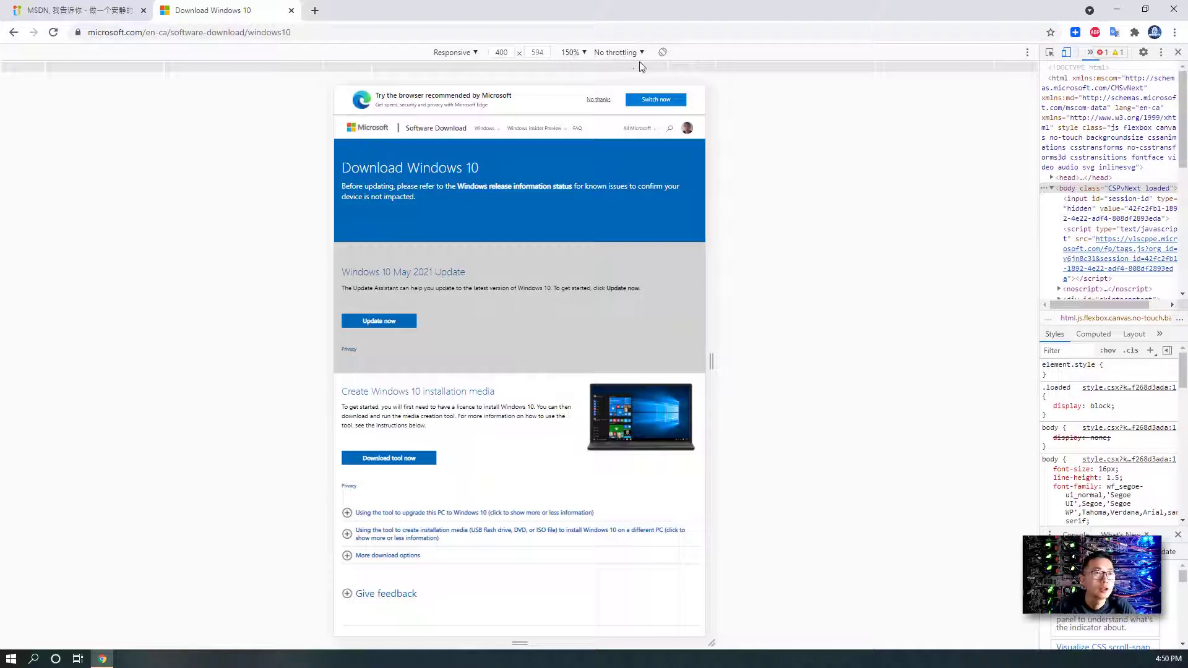
left_click(574, 52)
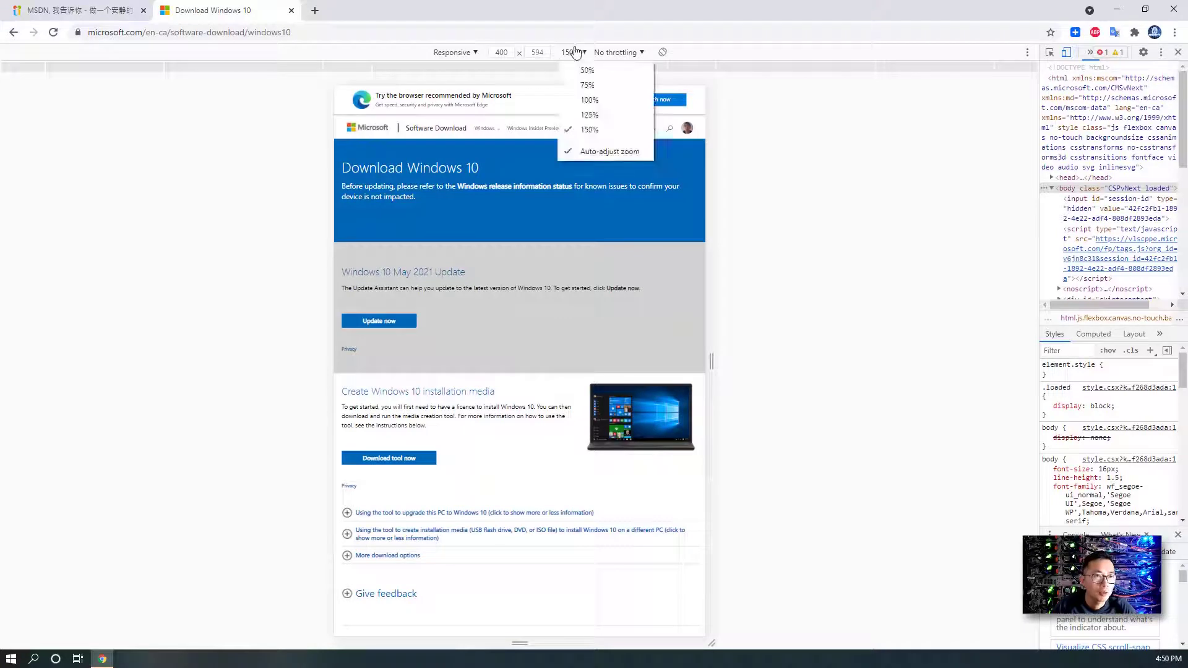
left_click(601, 130)
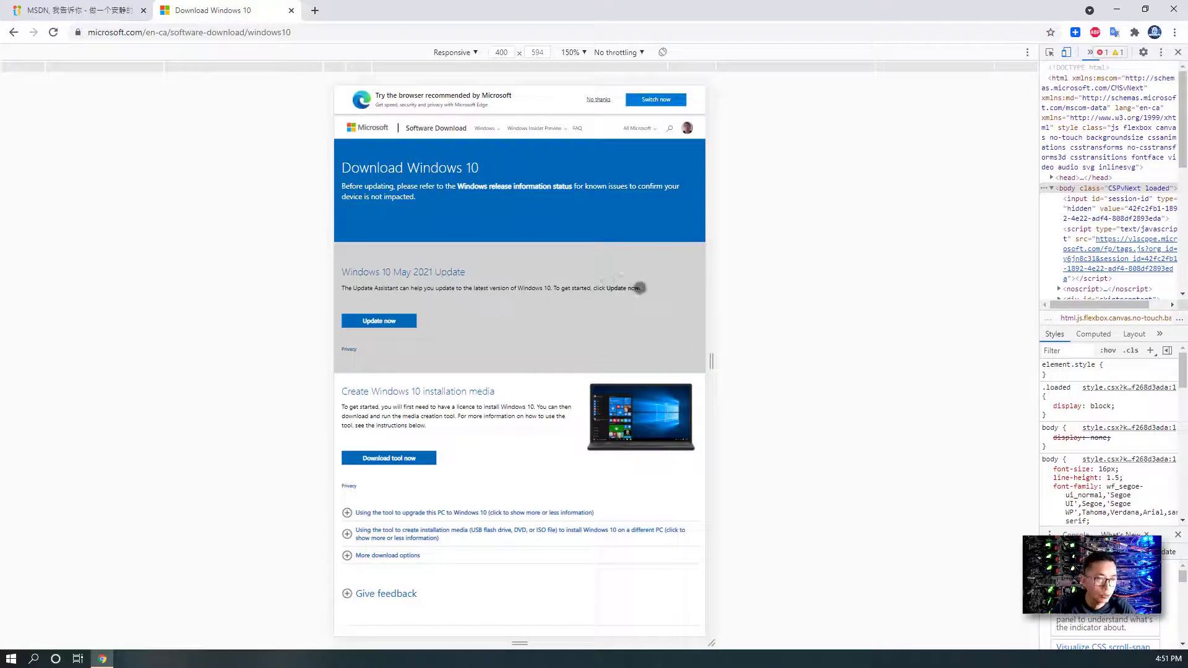
key("F5")
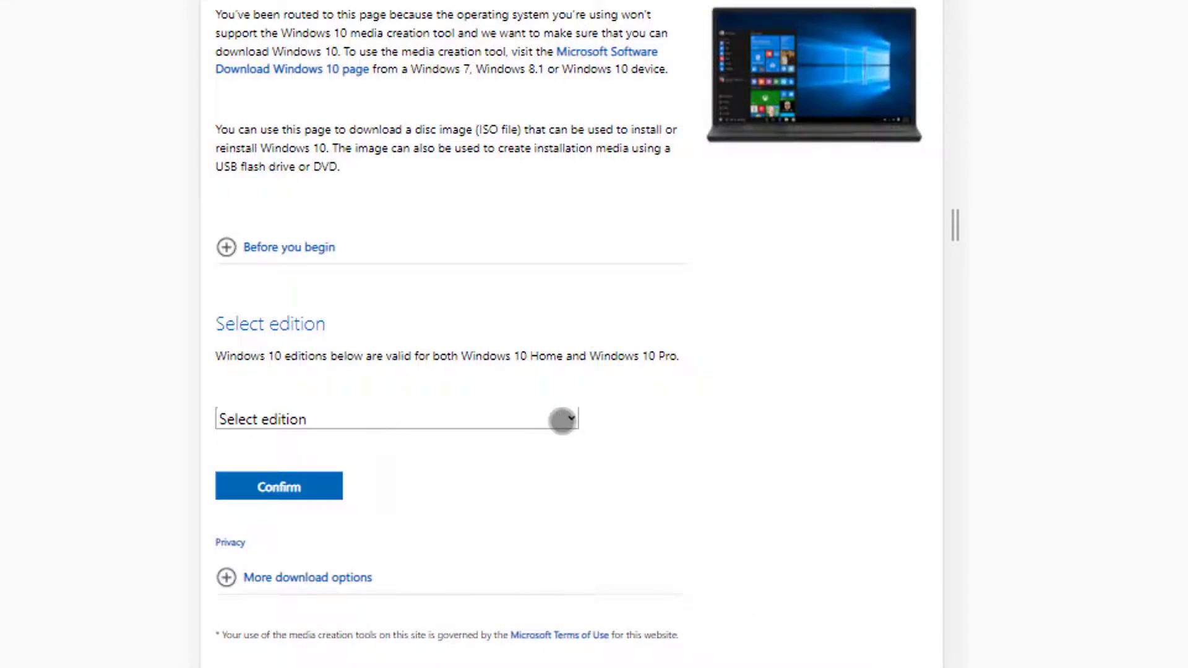
Select the Windows 10 edition on the ISO download page and confirm it.
left_click(560, 418)
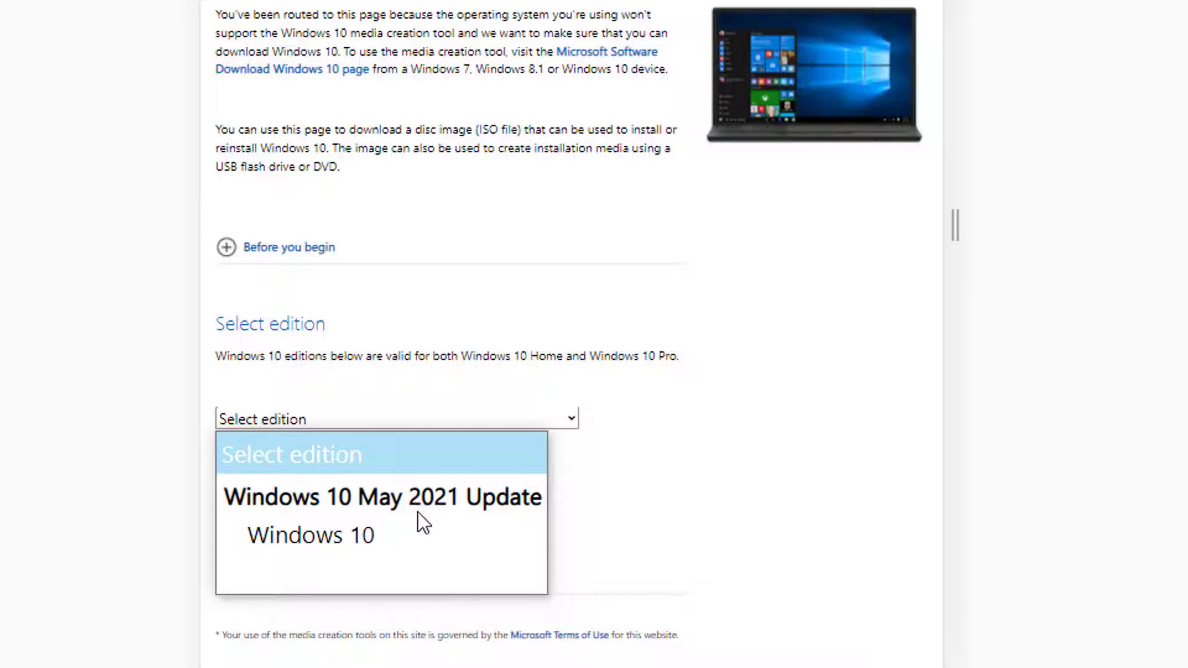
left_click(359, 535)
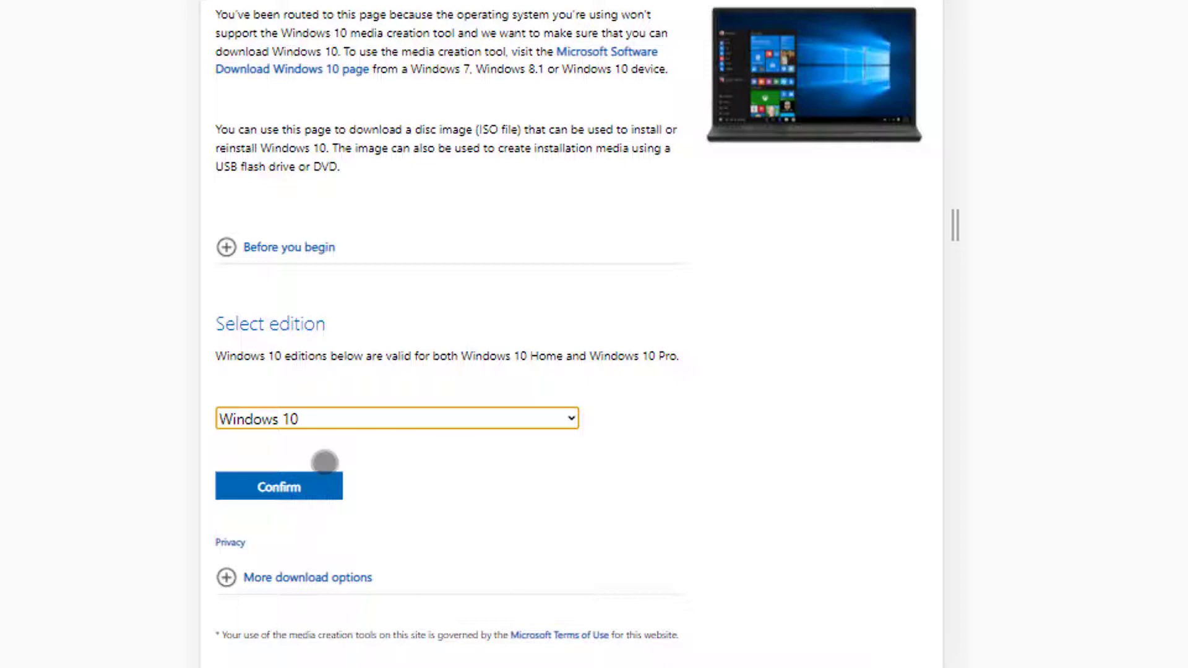
left_click(316, 487)
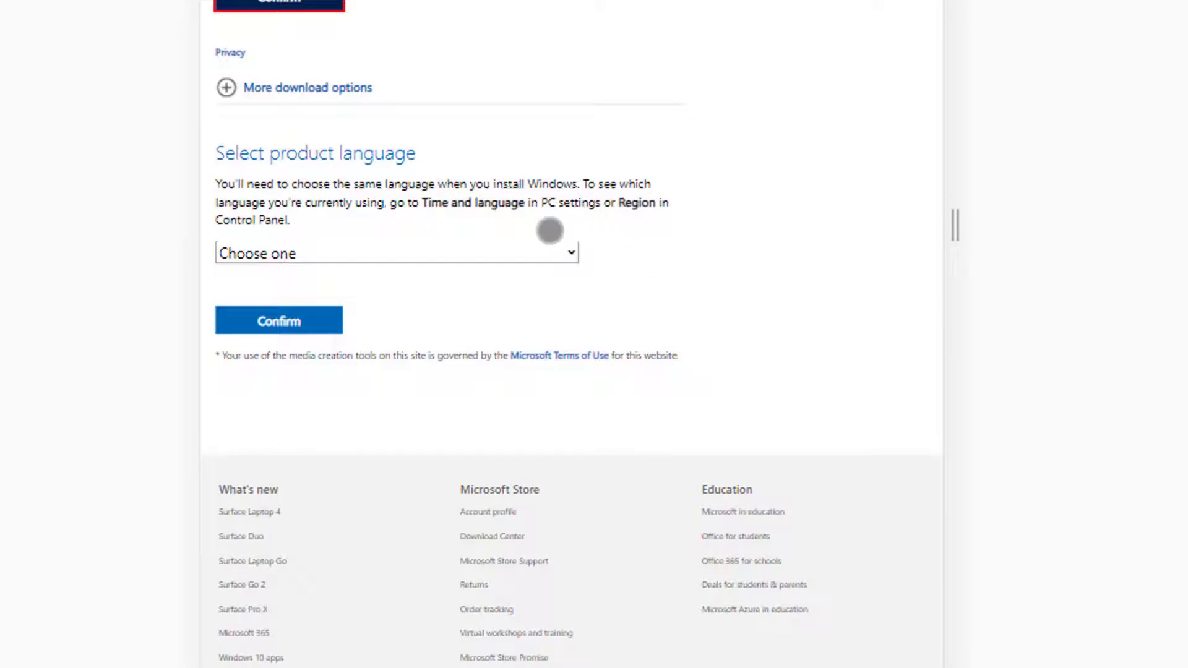
Confirm English as the product language and start the 32-bit Windows 10 ISO download.
left_click(561, 252)
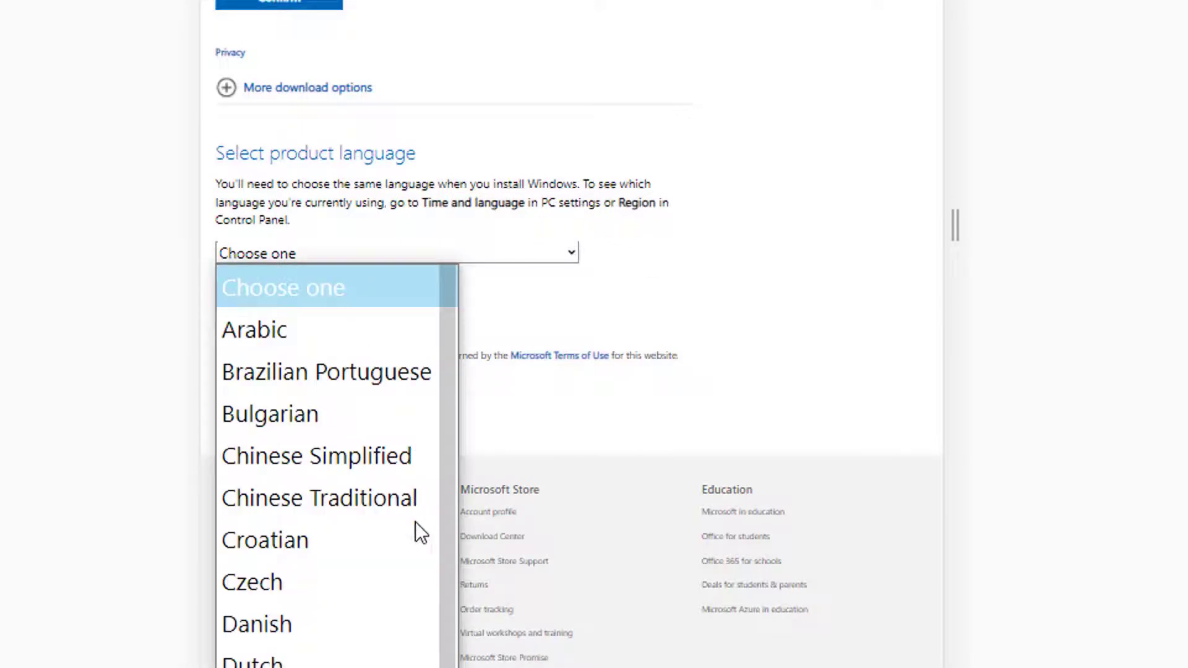
scroll(440, 580, "down", 3)
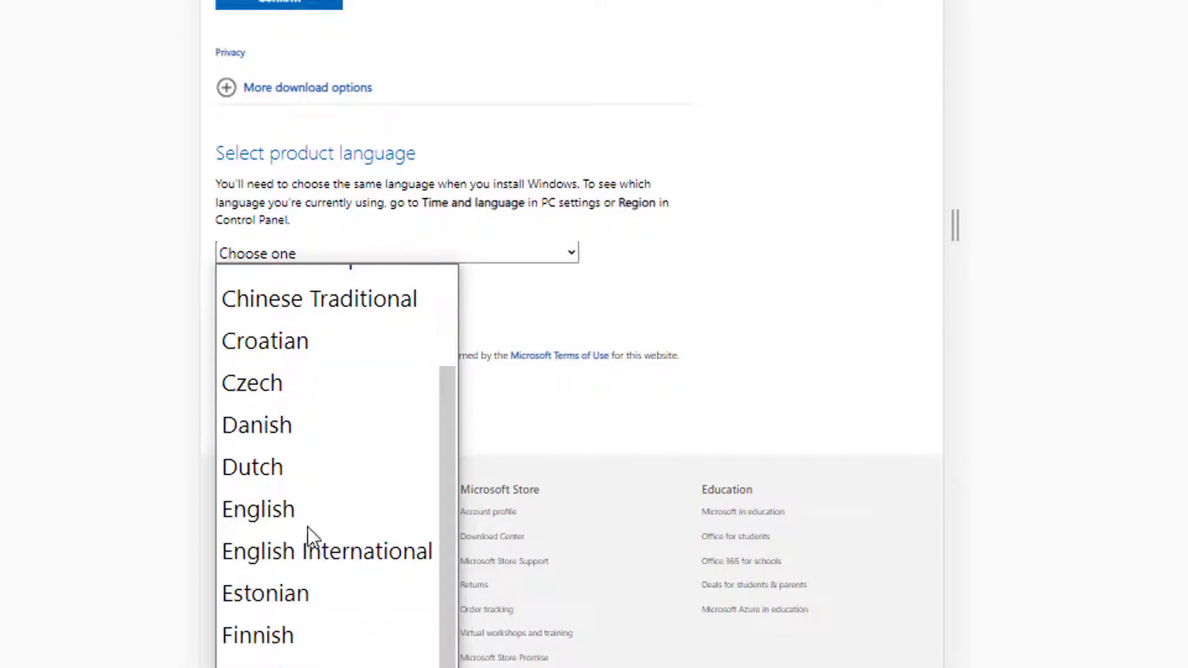
left_click(299, 510)
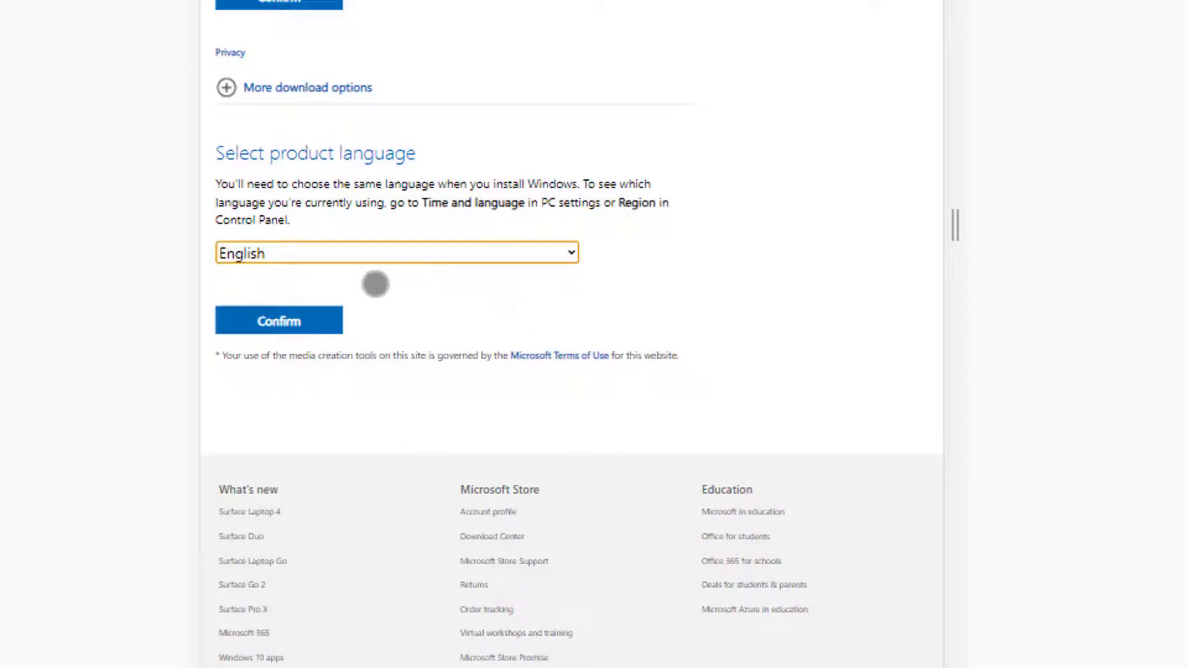
left_click(319, 323)
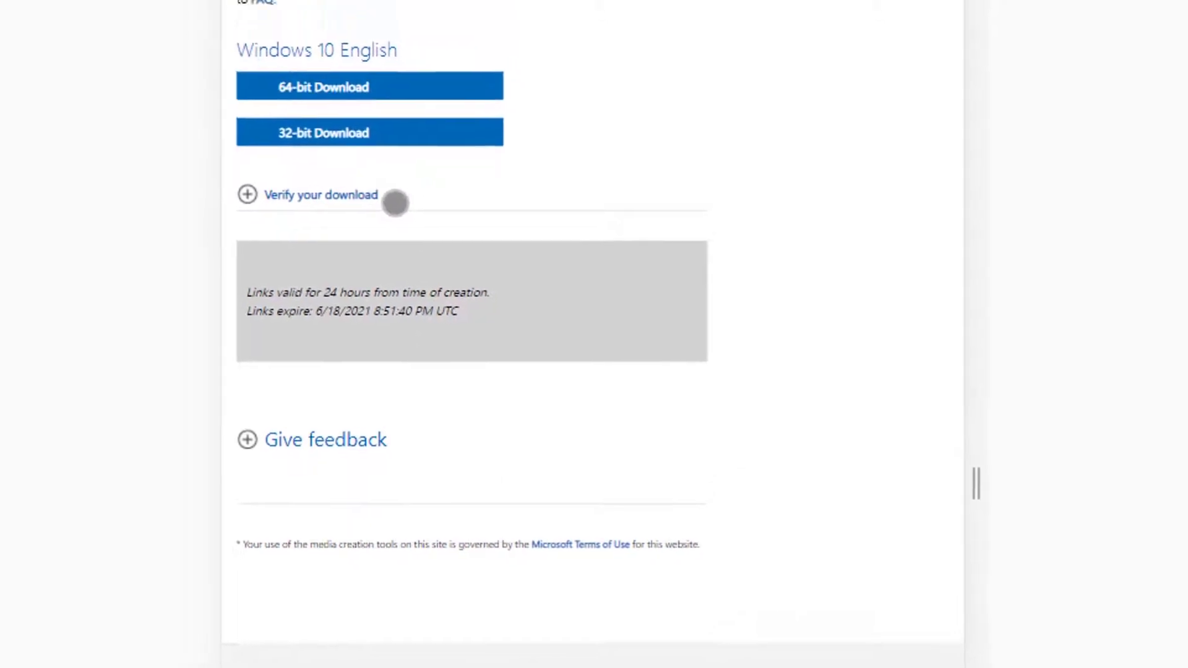
scroll(392, 194, "up", 3)
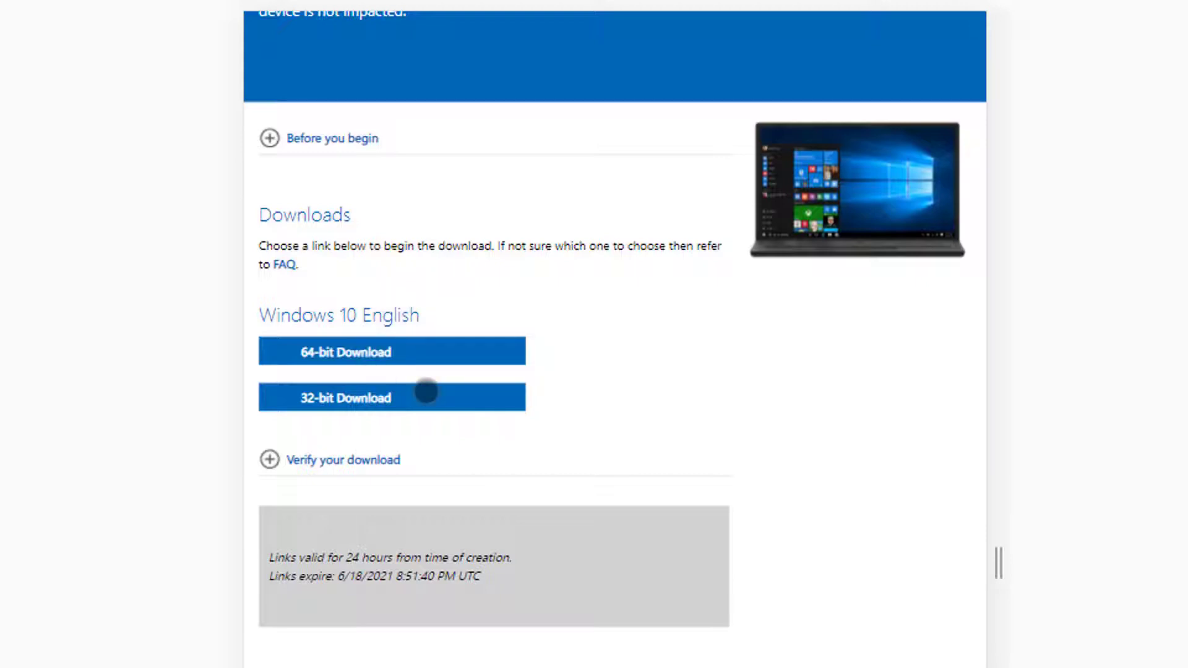
left_click(423, 387)
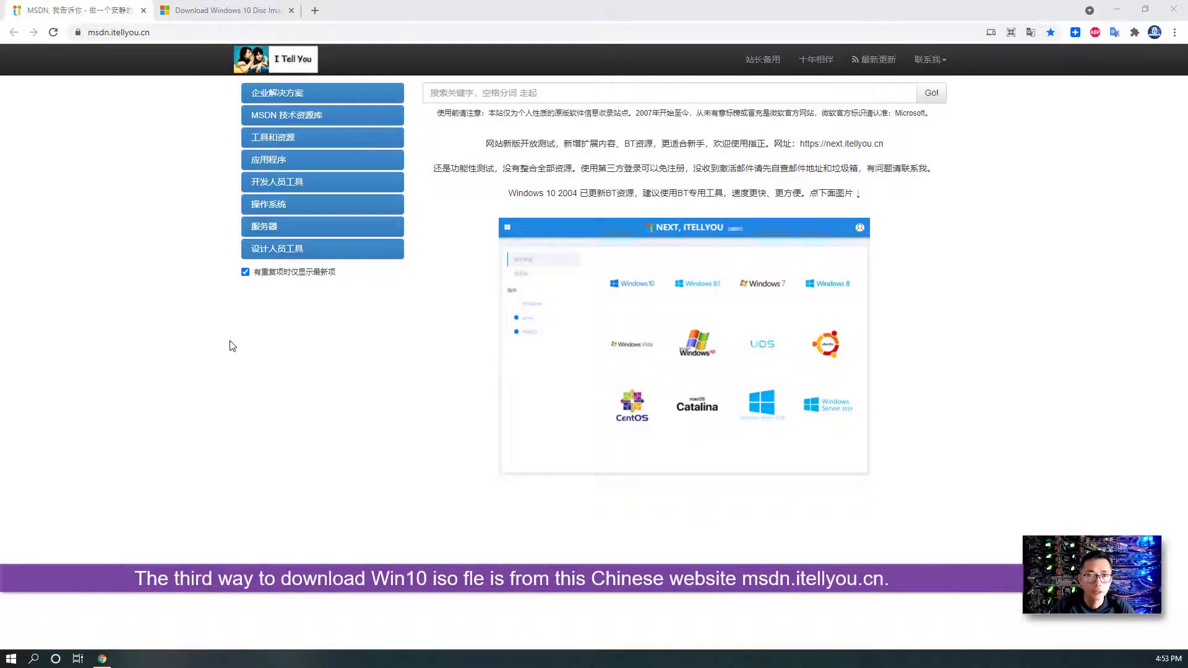
Translate the msdn.itellyou.cn home page from Chinese into English using Chrome's translate bubble.
left_click(162, 35)
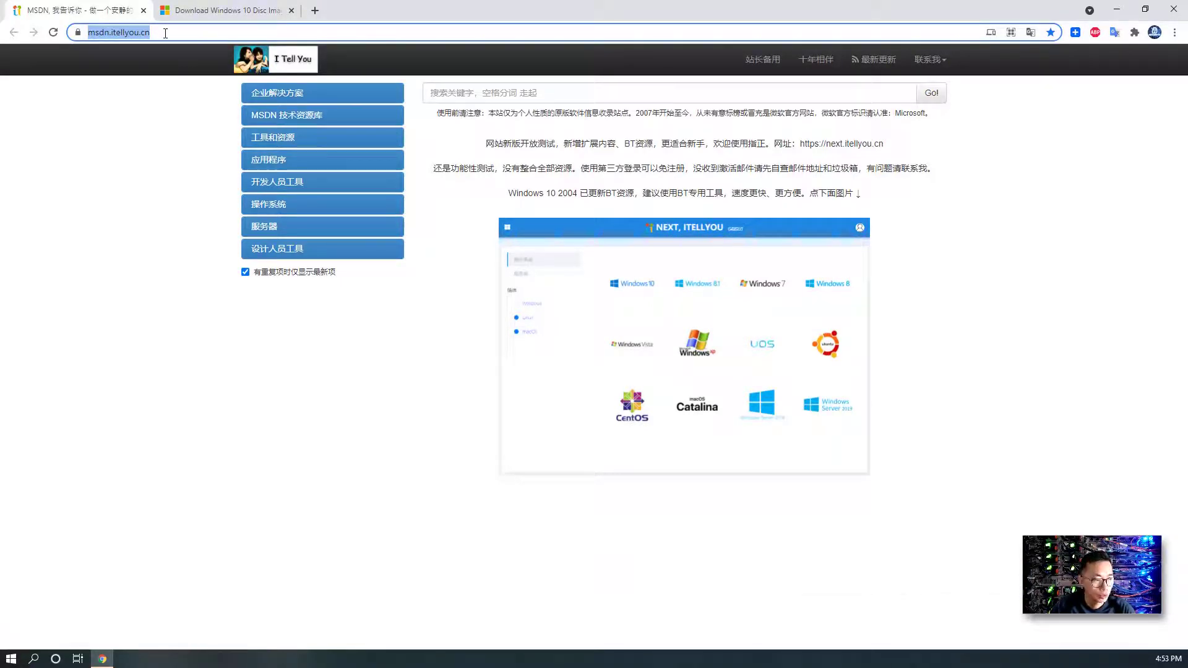
left_click(162, 173)
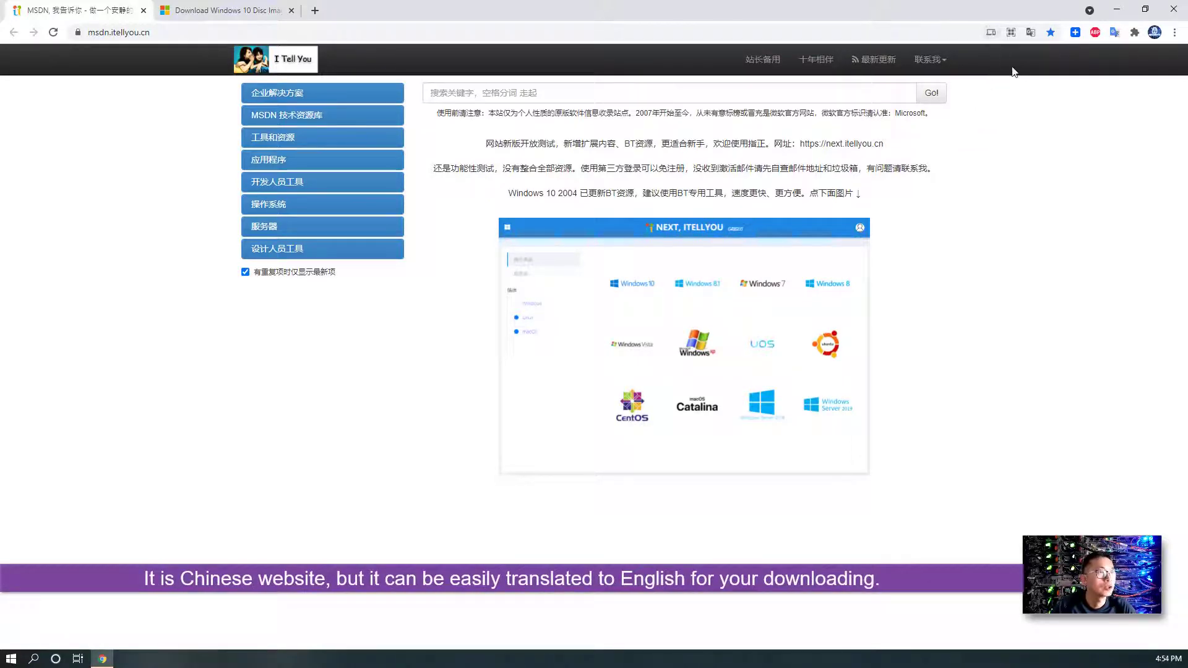
left_click(1028, 33)
left_click(989, 55)
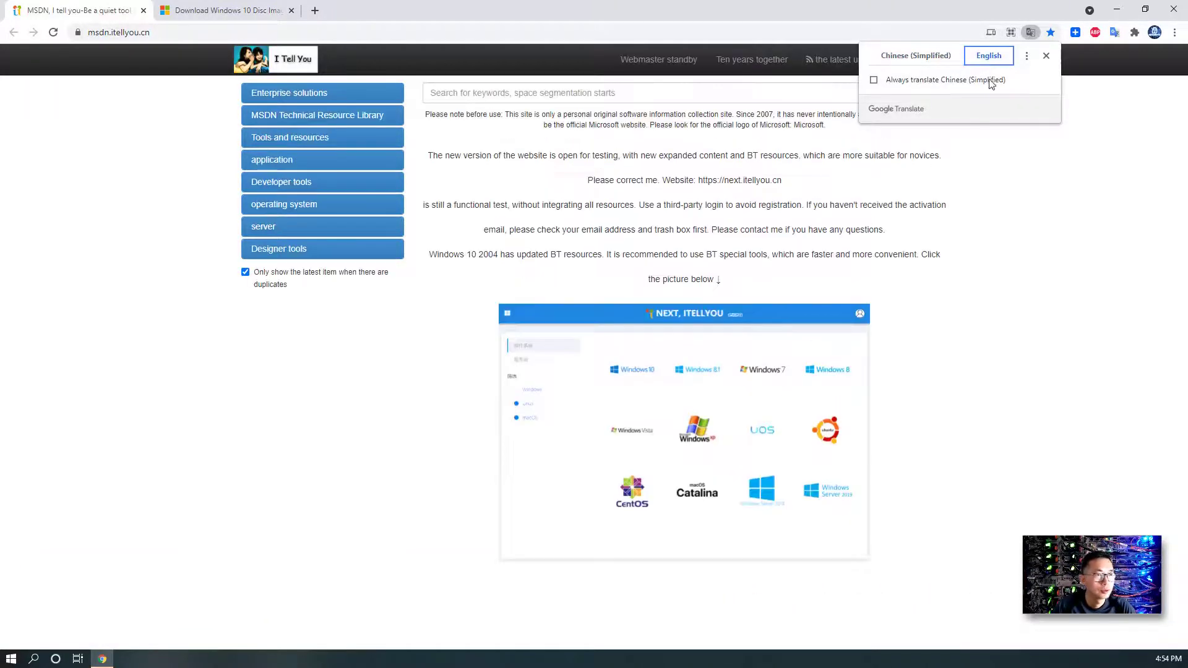
left_click(433, 253)
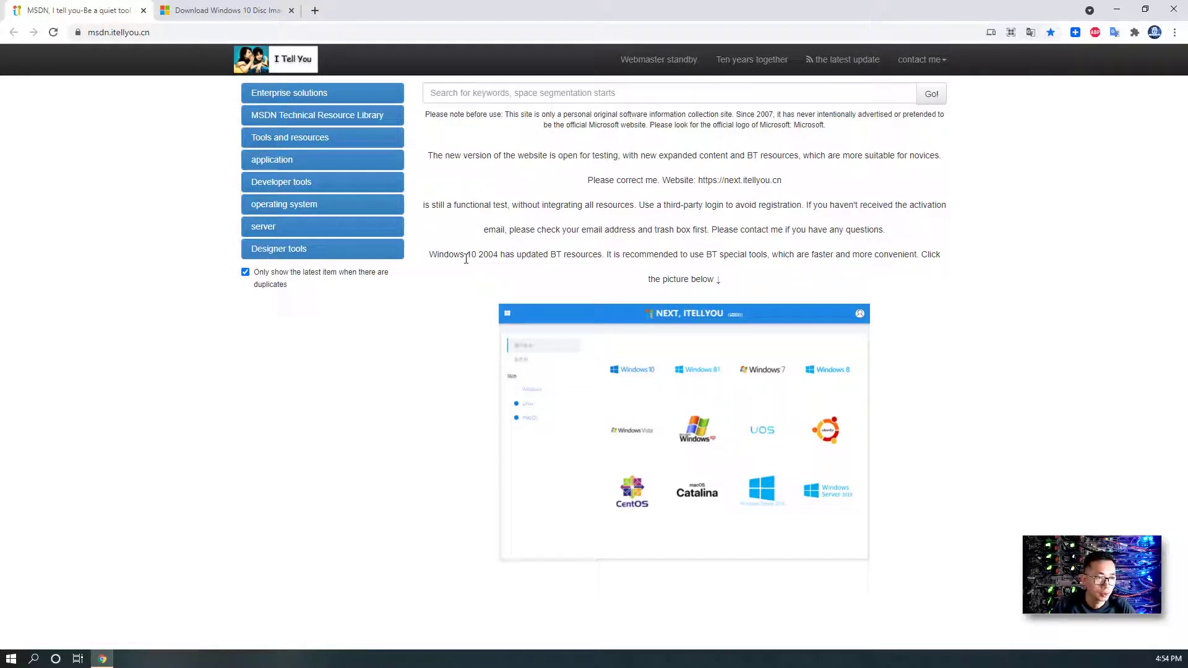
Expand the operating system catalogue and load the Windows 10, Version 1607 DVD downloads.
left_click(305, 204)
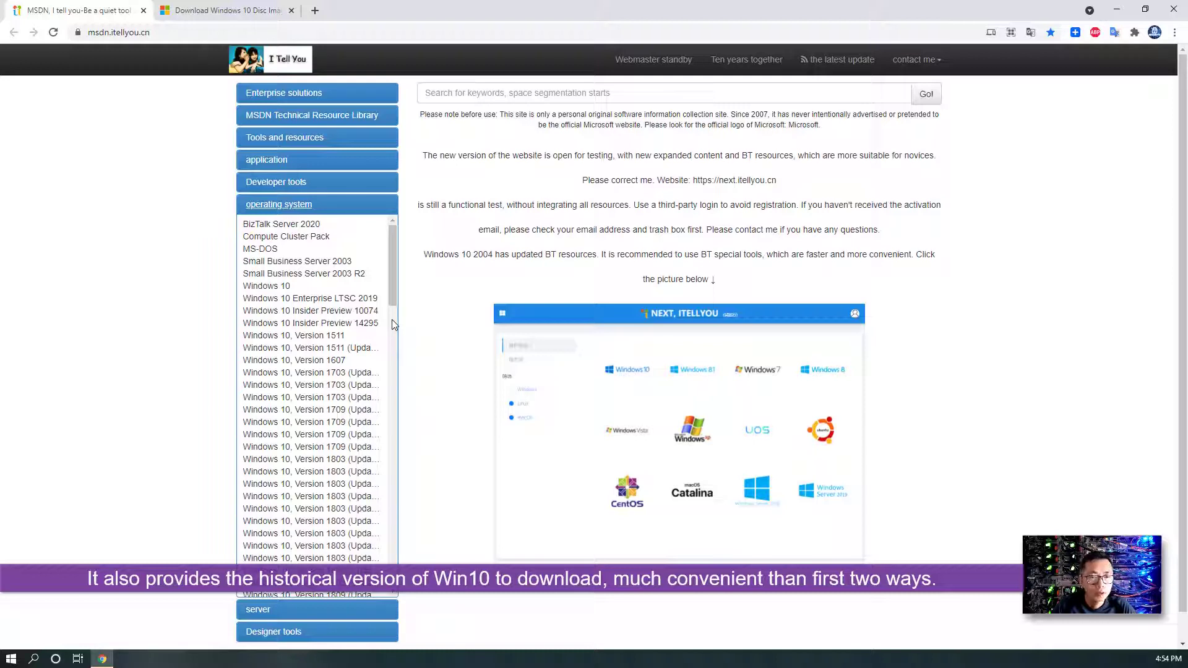
scroll(392, 322, "down", 6)
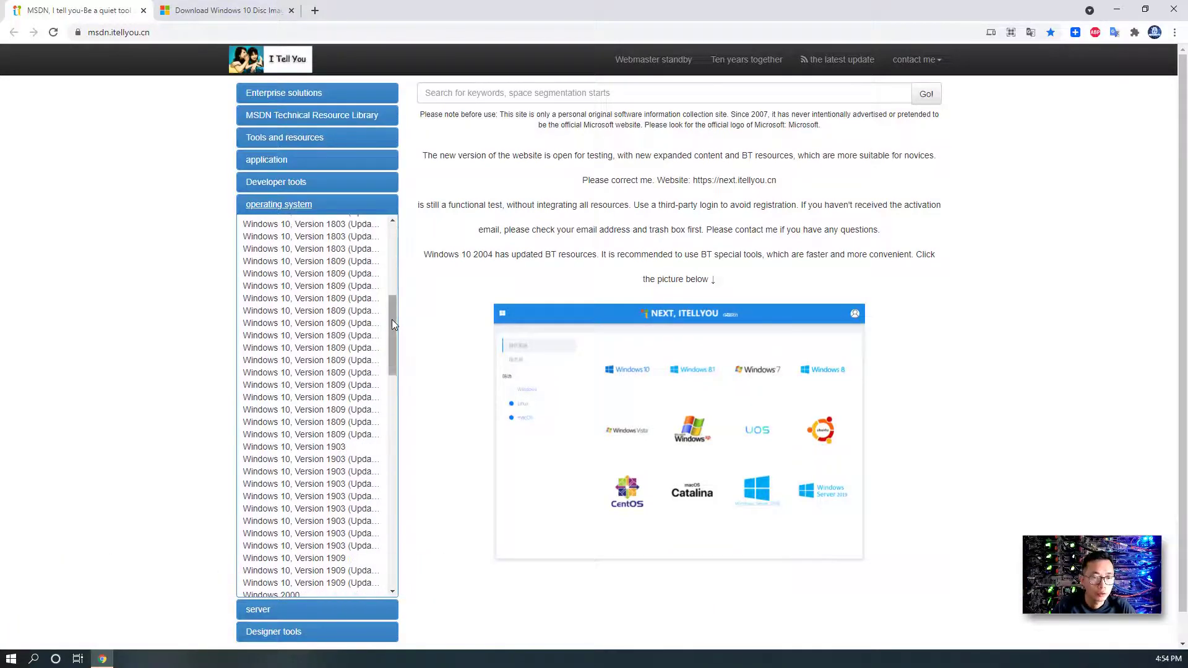
left_click_drag(391, 381, 406, 318)
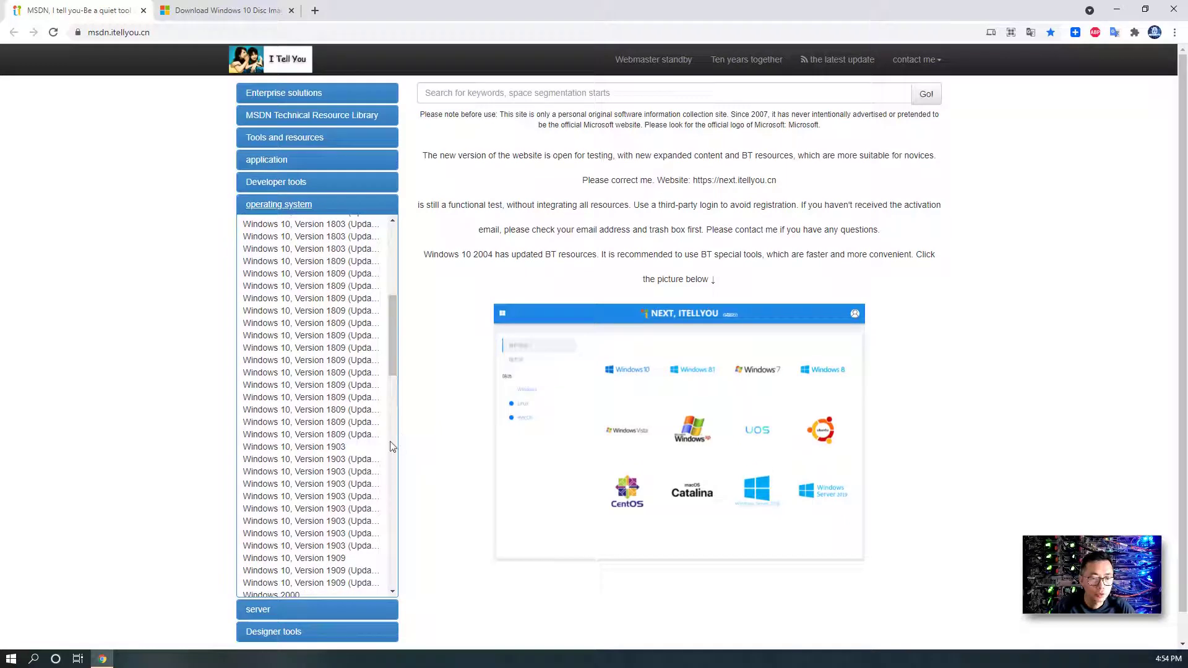
scroll(390, 441, "down", 1)
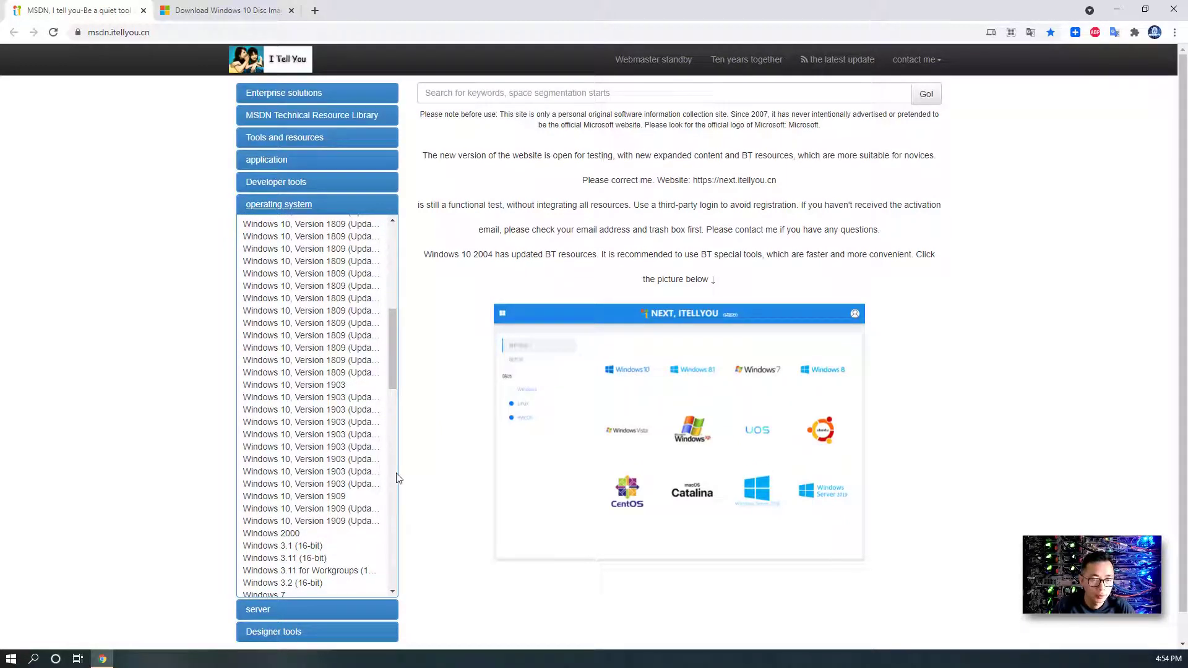
left_click_drag(399, 384, 399, 255)
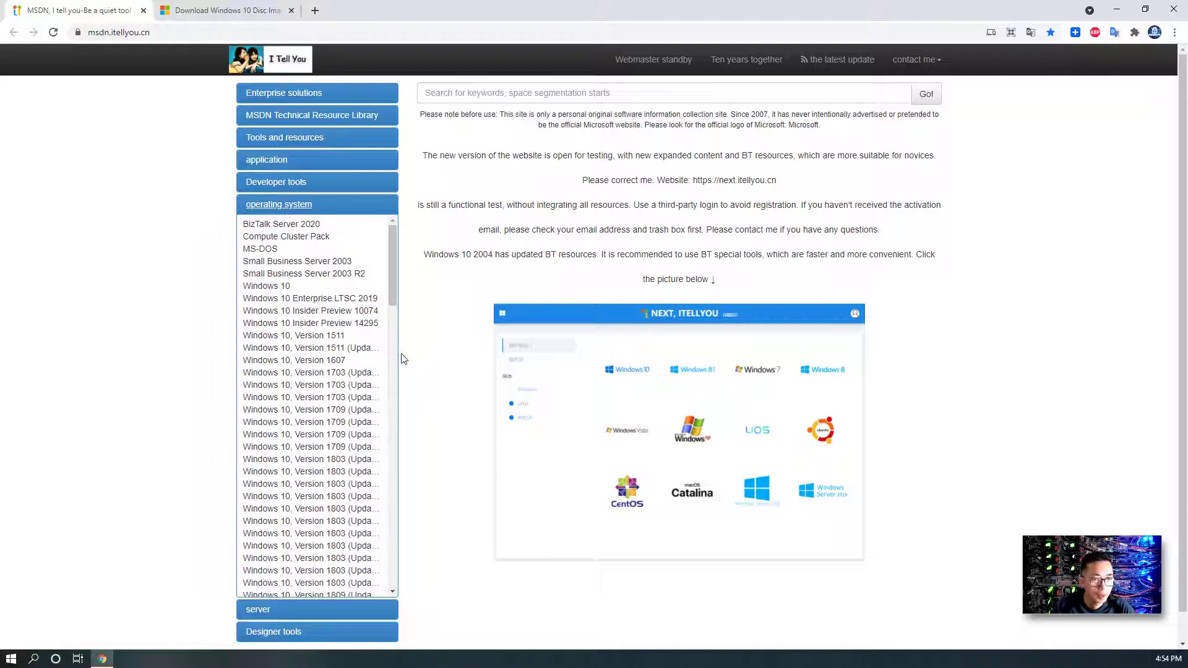
scroll(395, 365, "down", 6)
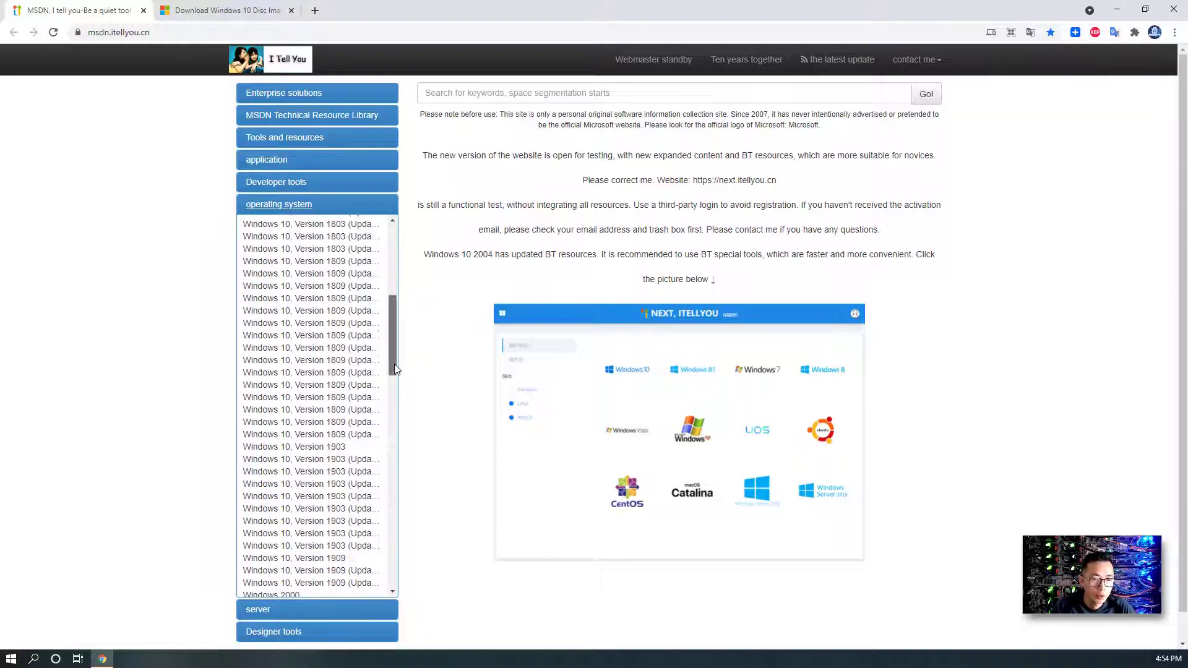
left_click(368, 501)
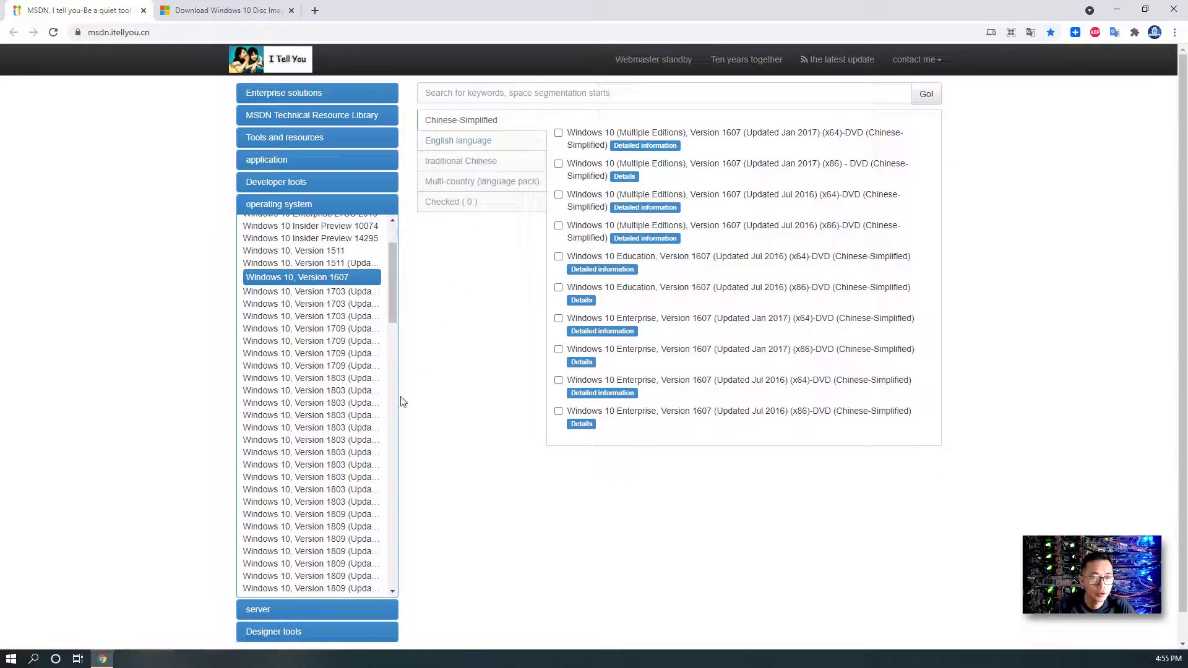
Show the DVD downloads for Windows 10 versions 1803, 1809, 1903 and 1909 in turn.
left_click(346, 428)
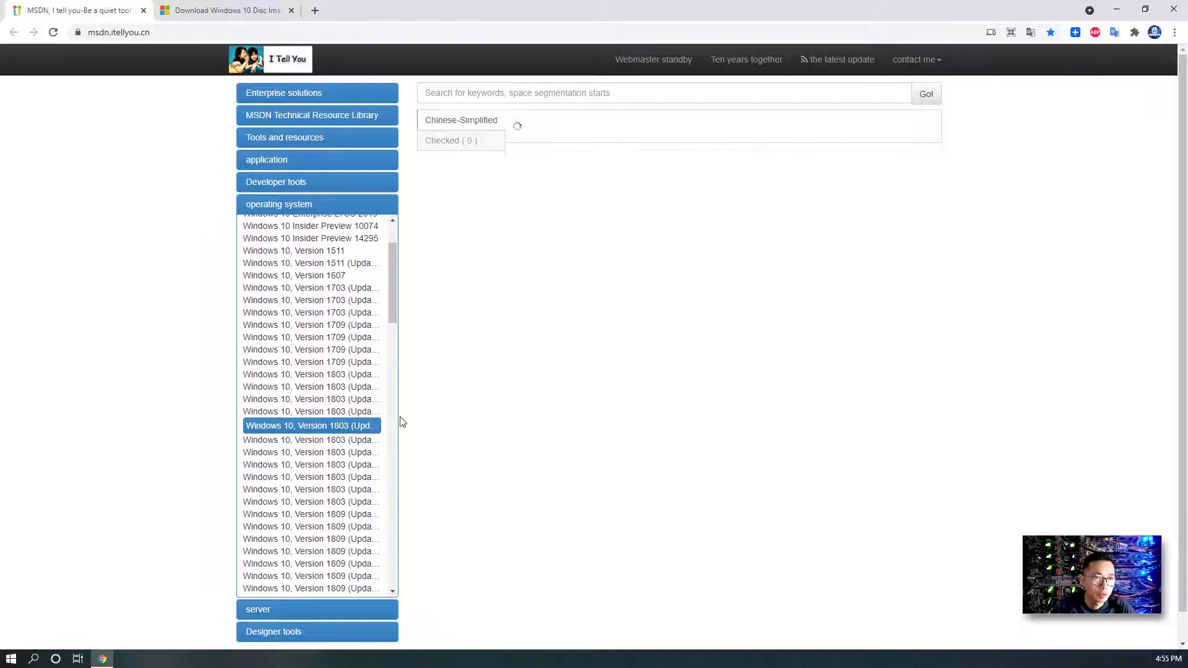
scroll(392, 381, "down", 5)
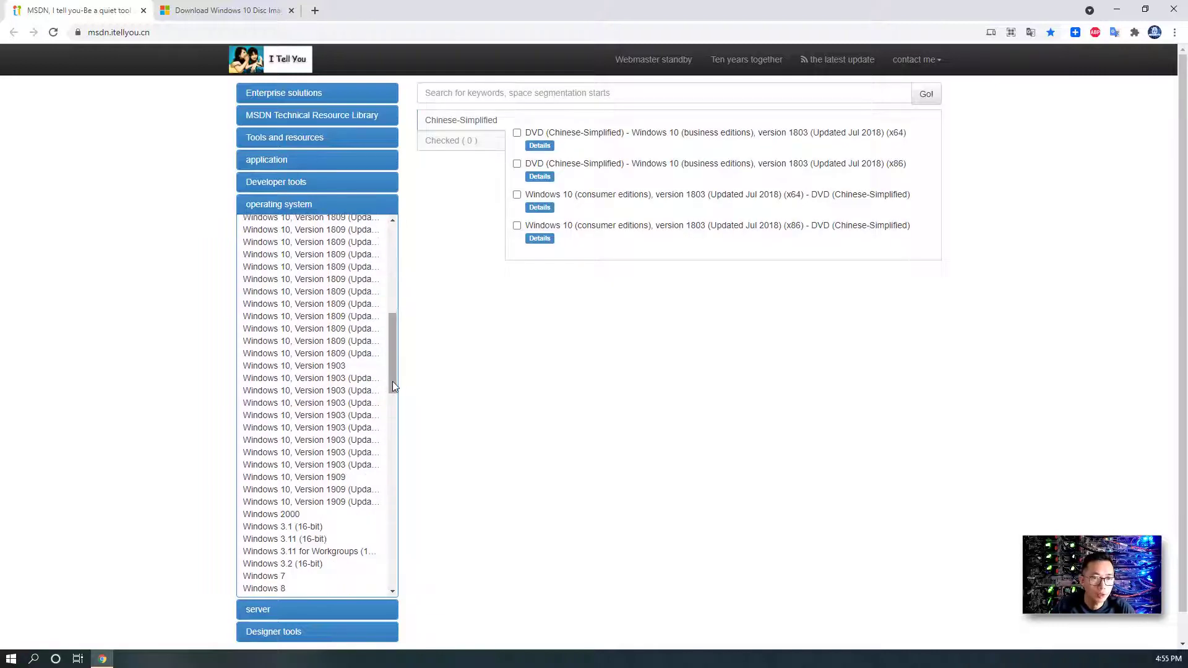
left_click(355, 332)
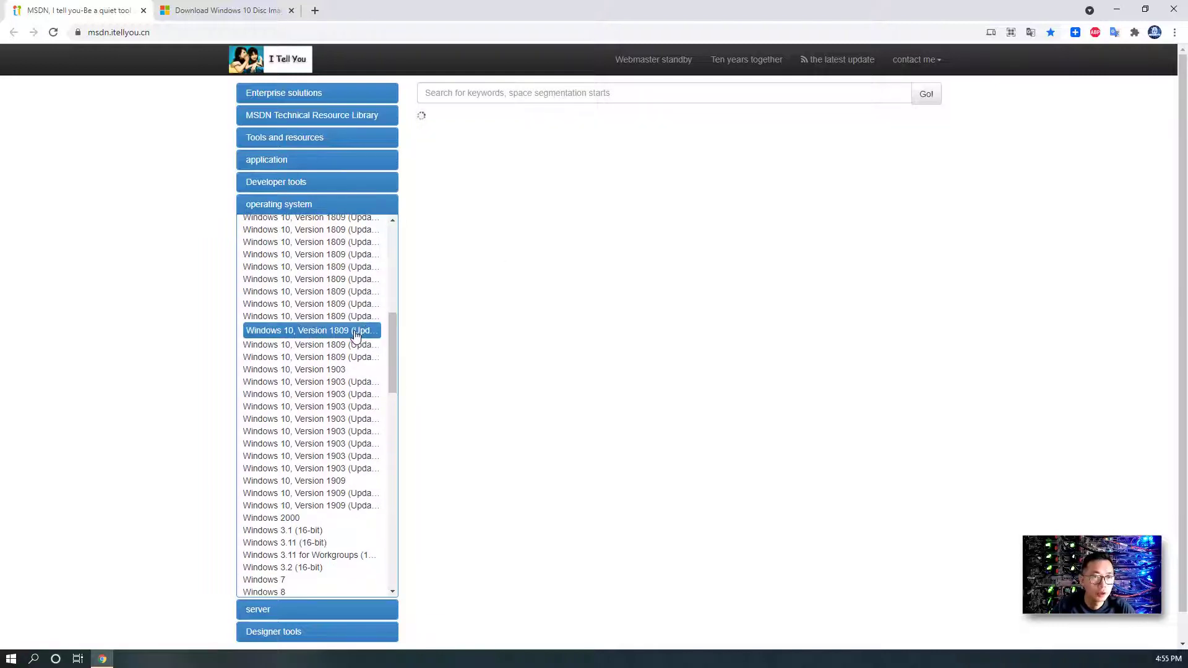
left_click(344, 408)
left_click(357, 445)
left_click(346, 470)
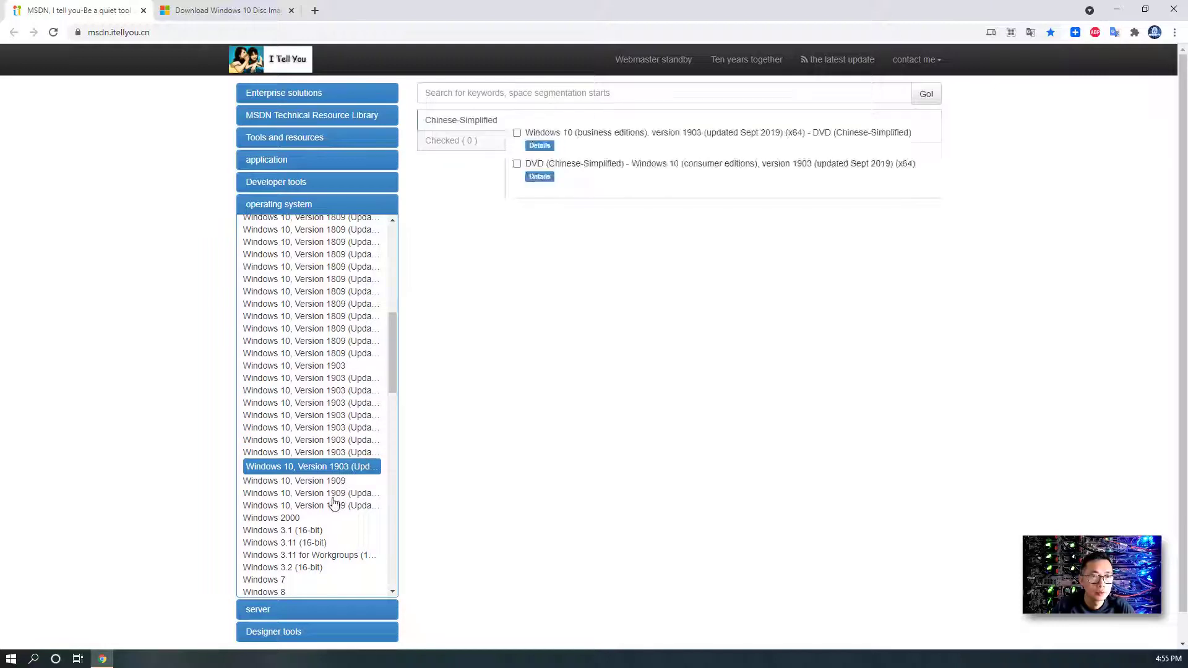
left_click(346, 496)
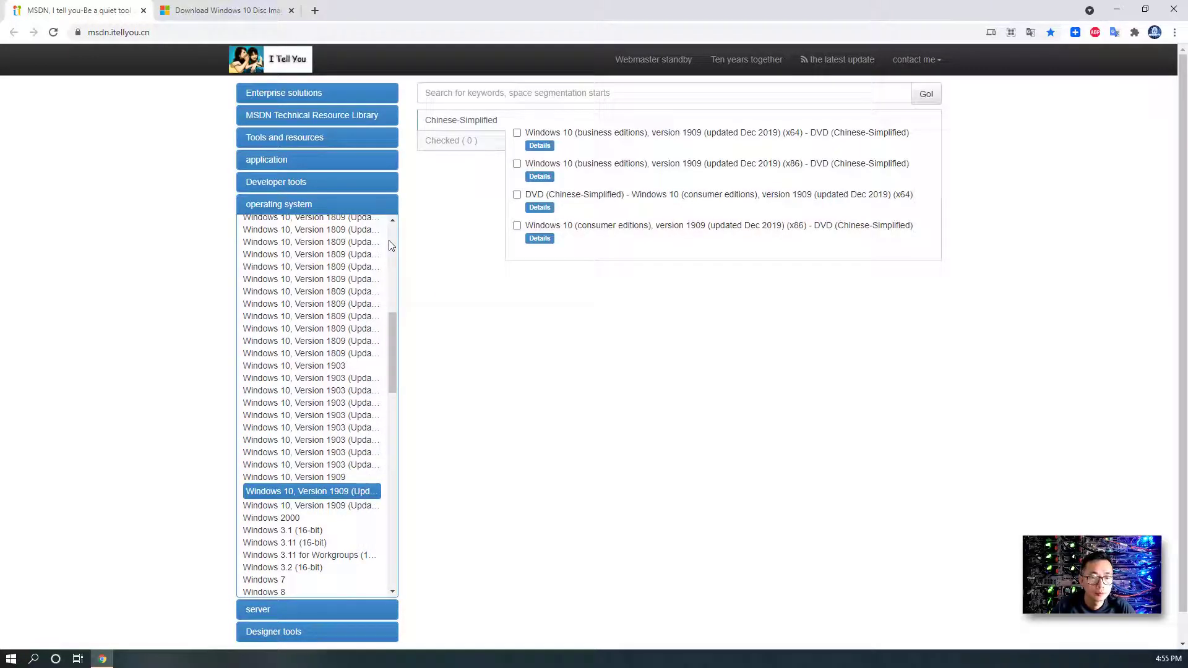
Expand the server product catalogue and scroll through its list.
left_click(357, 611)
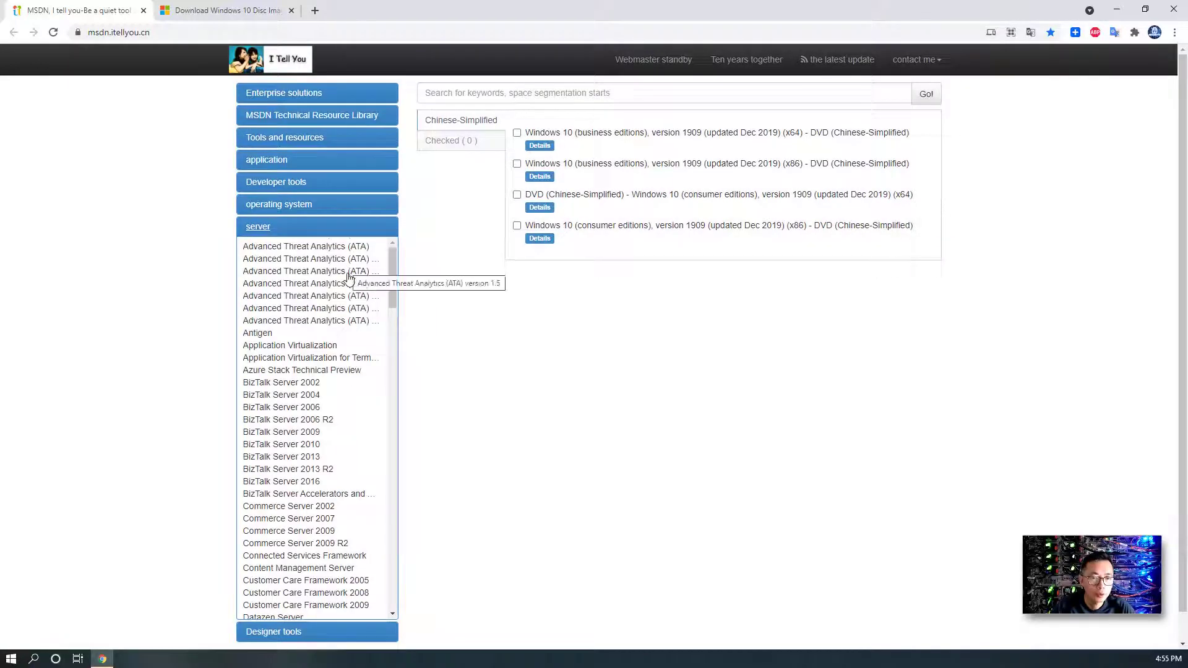
scroll(396, 420, "down", 5)
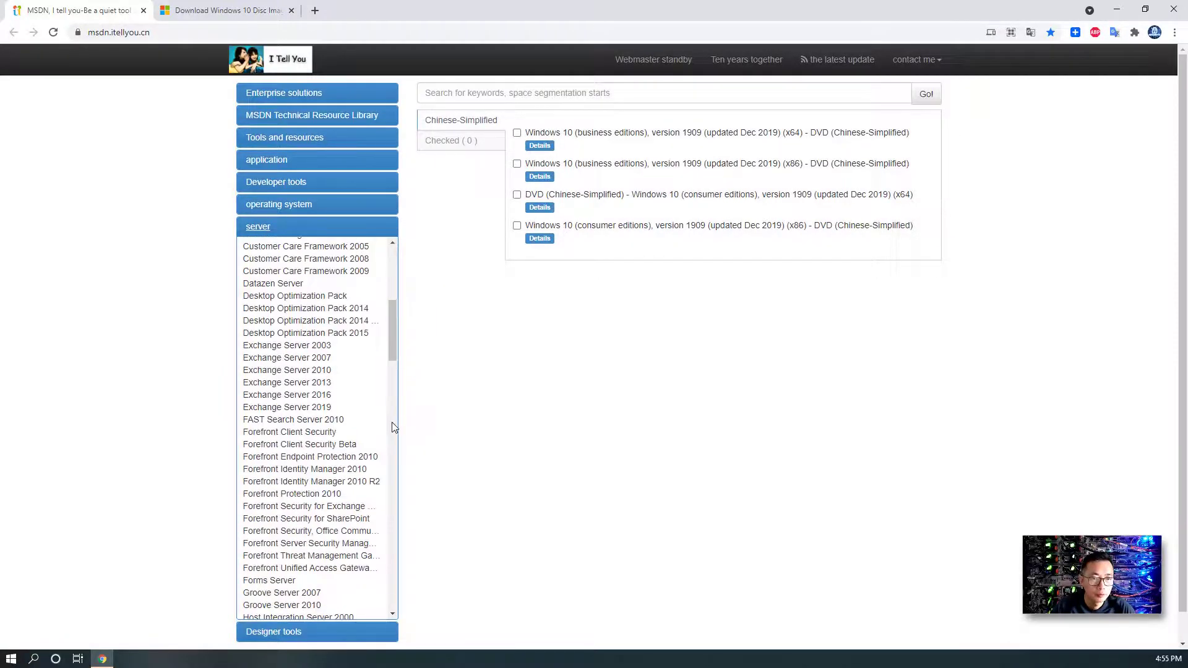
scroll(390, 451, "down", 10)
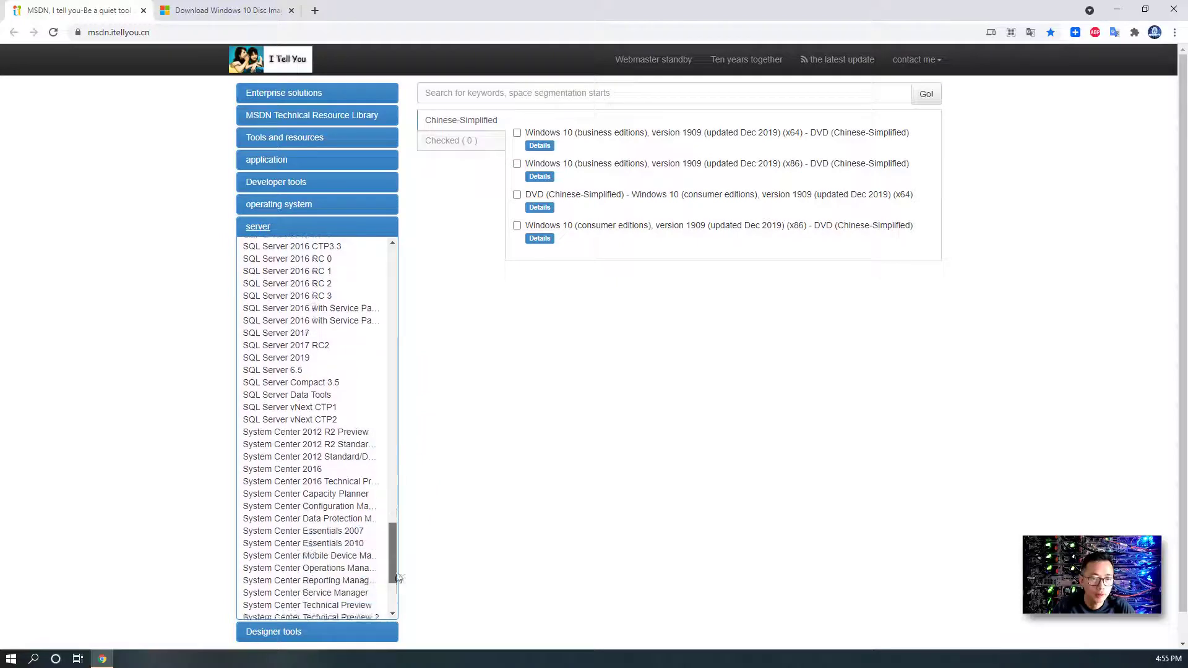